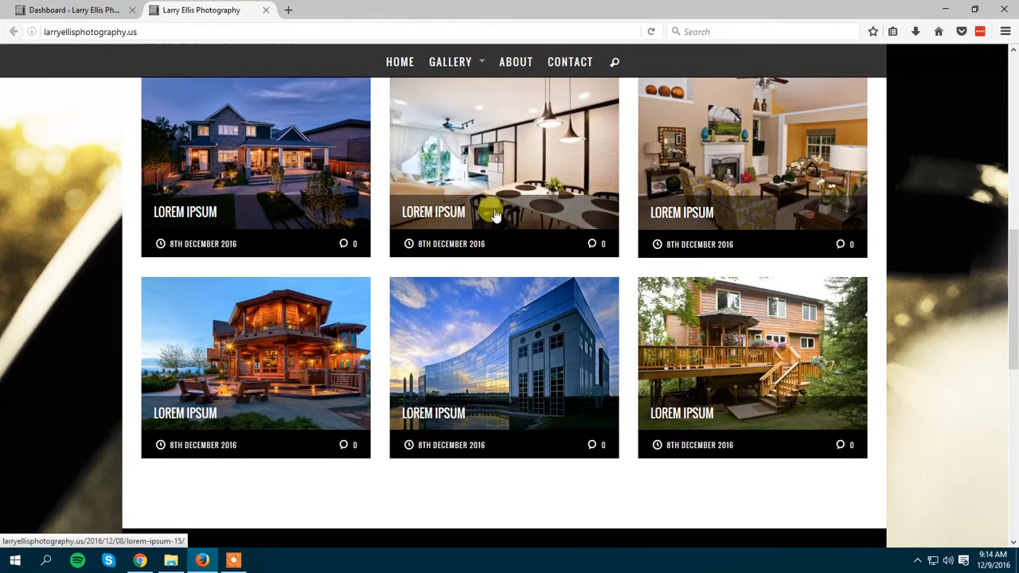
{"action": "scroll", "coordinate": [485, 211], "scroll_direction": "up", "scroll_amount": 2}
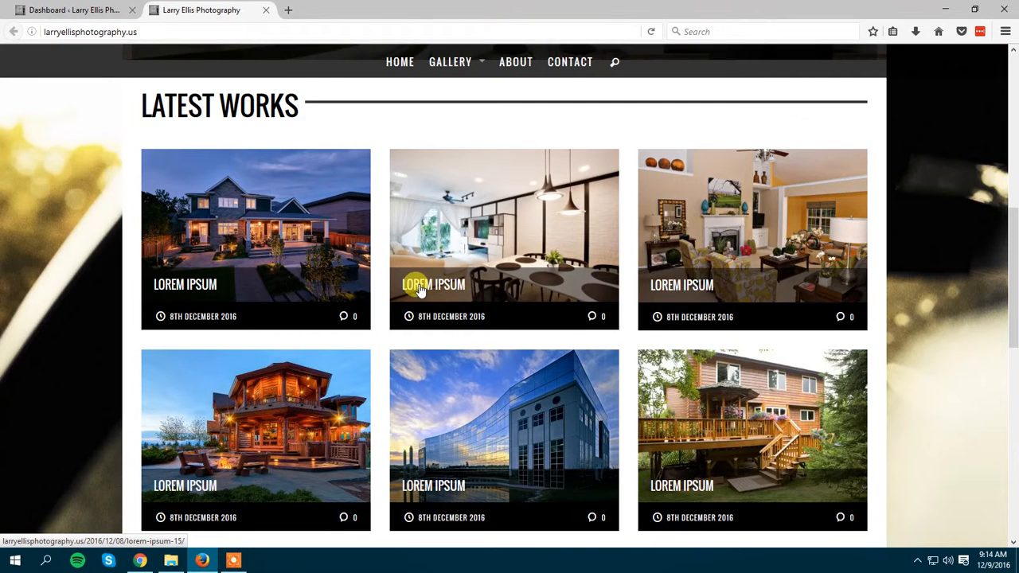
Examine the six Latest Works entries on the photography site's home page.
{"action": "scroll", "coordinate": [778, 452], "scroll_direction": "down", "scroll_amount": 3}
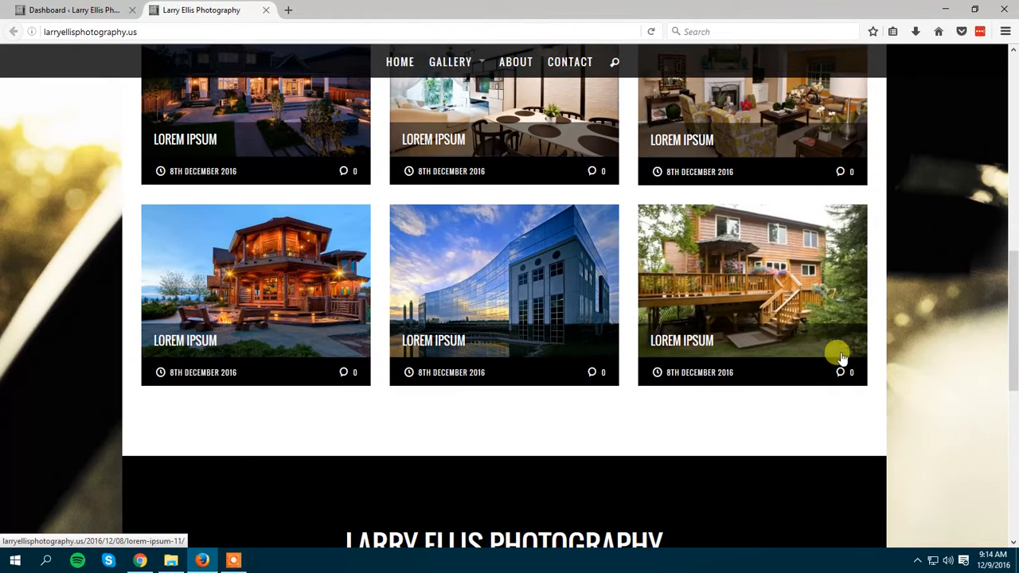
{"action": "left_click_drag", "start_coordinate": [889, 375], "coordinate": [605, 132]}
{"action": "scroll", "coordinate": [523, 277], "scroll_direction": "up", "scroll_amount": 1}
{"action": "scroll", "coordinate": [421, 302], "scroll_direction": "up", "scroll_amount": 3}
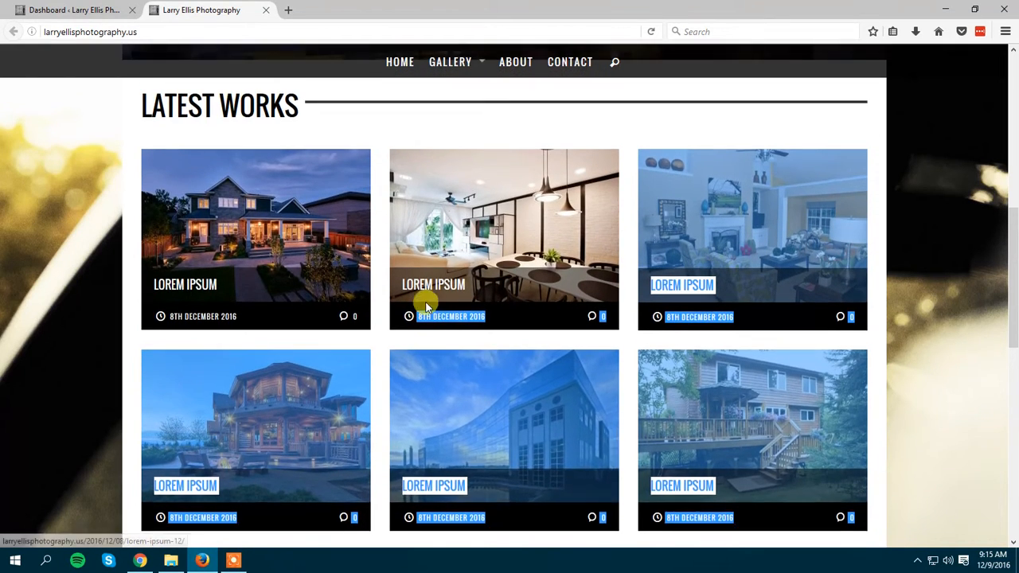
Open the list of all posts in the WordPress dashboard and look through its entries.
{"action": "left_click", "coordinate": [88, 10]}
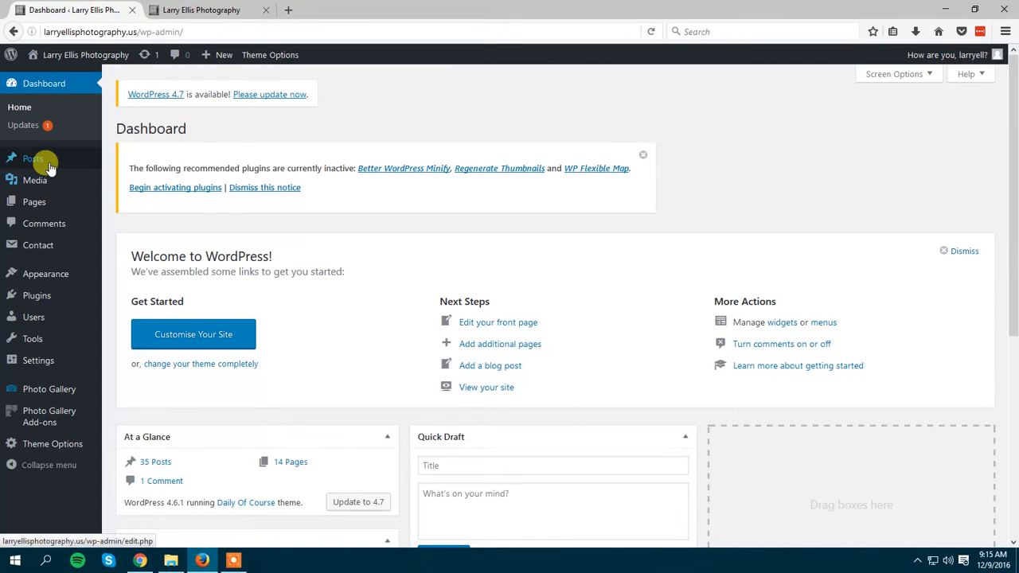
{"action": "mouse_move", "coordinate": [47, 165]}
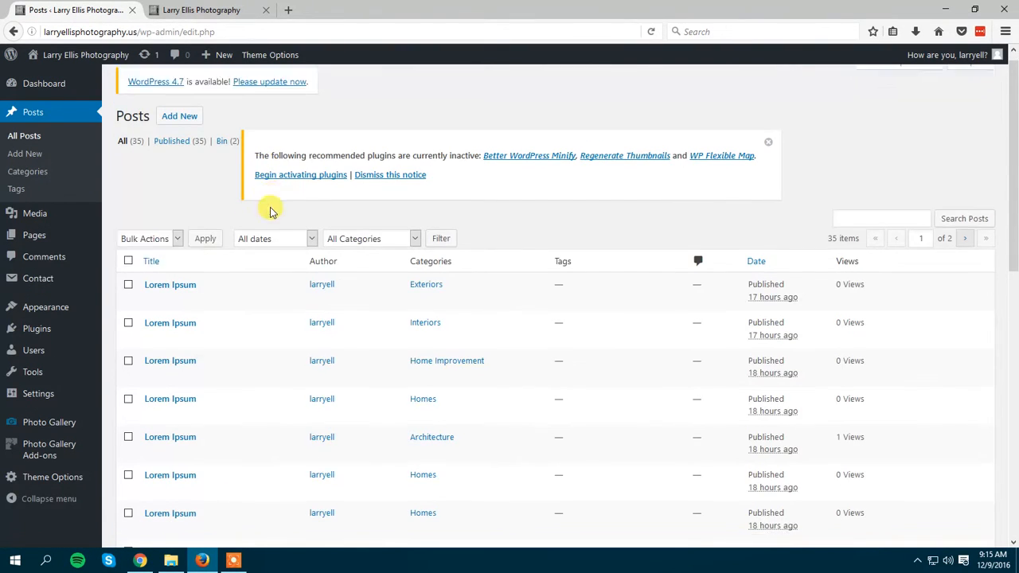
{"action": "scroll", "coordinate": [238, 175], "scroll_direction": "down", "scroll_amount": 3}
{"action": "scroll", "coordinate": [202, 174], "scroll_direction": "up", "scroll_amount": 2}
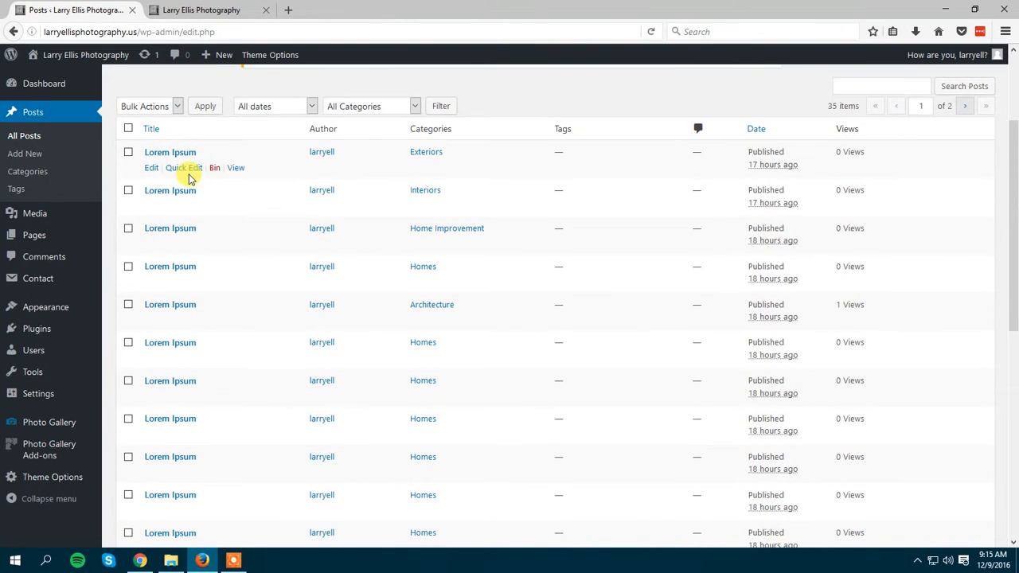
{"action": "scroll", "coordinate": [239, 191], "scroll_direction": "down", "scroll_amount": 2}
{"action": "scroll", "coordinate": [222, 191], "scroll_direction": "up", "scroll_amount": 4}
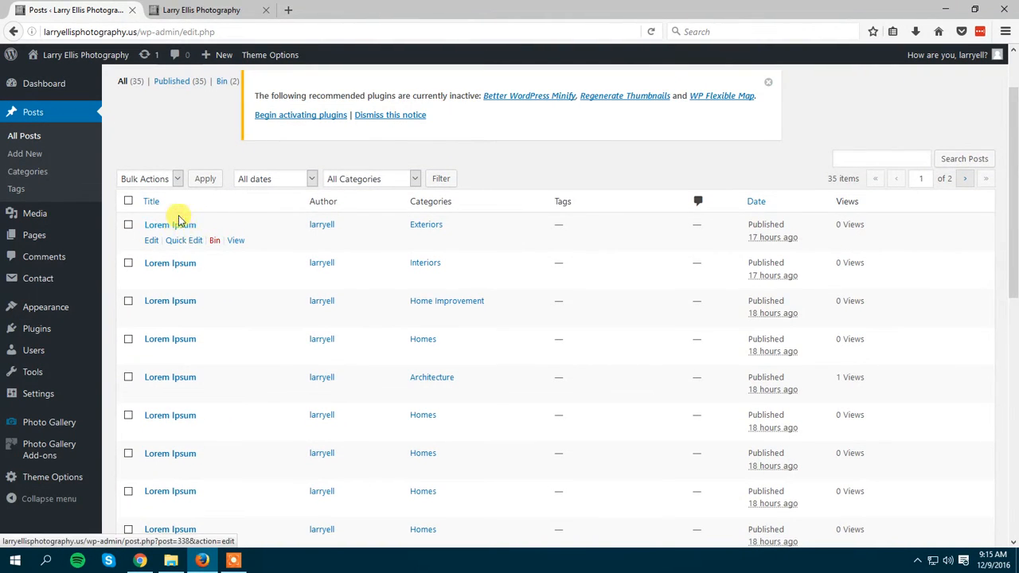
Compare the Latest Works entries on the live home page with the posts listed in the dashboard.
{"action": "left_click", "coordinate": [209, 10]}
{"action": "left_click", "coordinate": [62, 5]}
{"action": "left_click", "coordinate": [199, 9]}
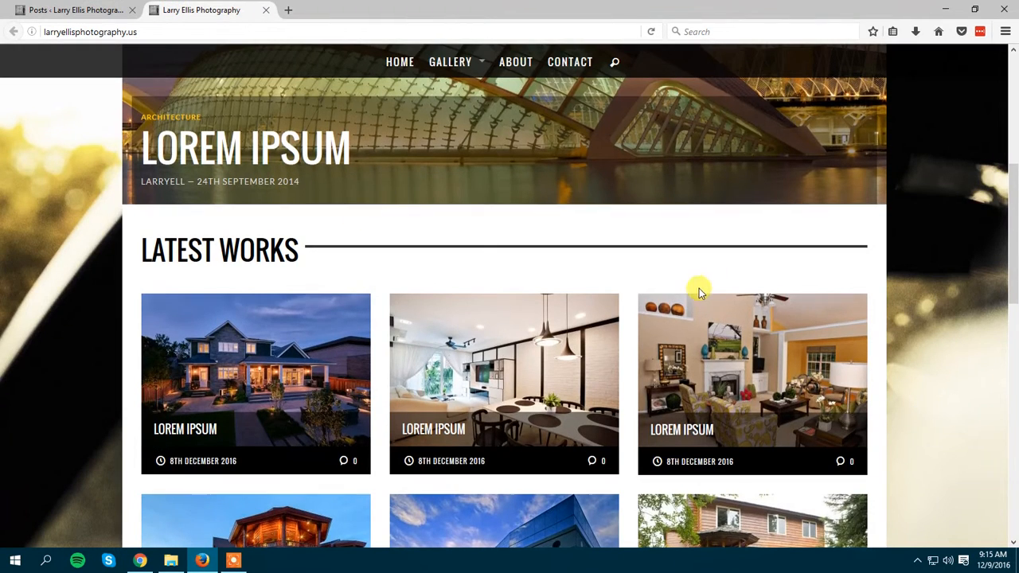
{"action": "scroll", "coordinate": [699, 291], "scroll_direction": "down", "scroll_amount": 1}
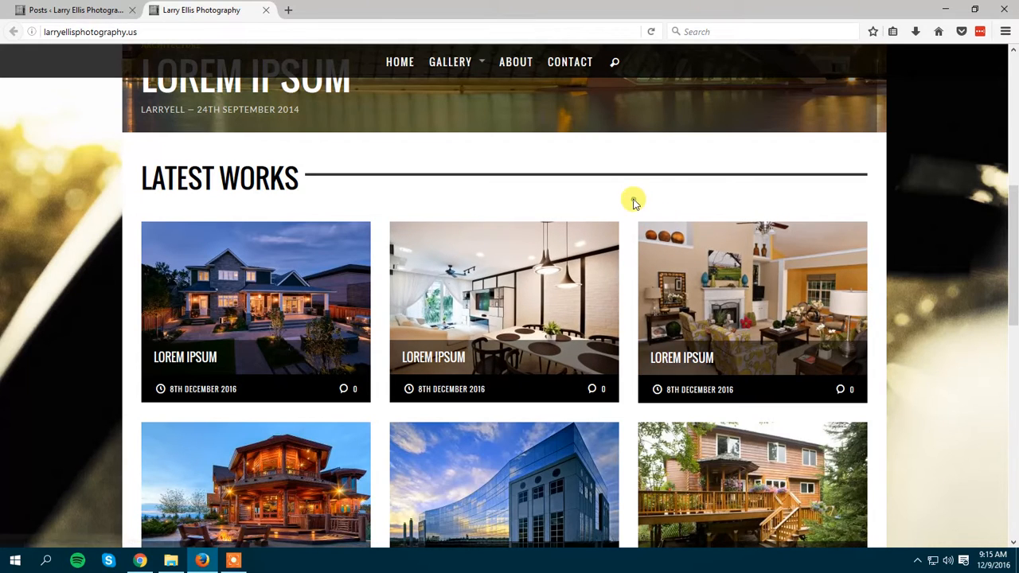
{"action": "left_click", "coordinate": [120, 11]}
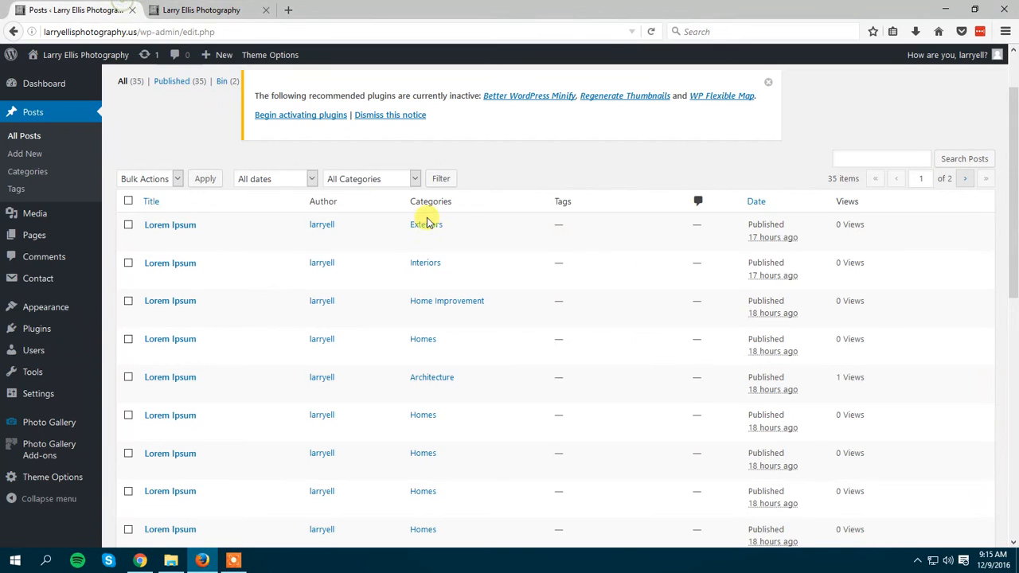
Open the first Lorem Ipsum post, in the Exteriors category, for editing in a new browser tab.
{"action": "right_click", "coordinate": [192, 226]}
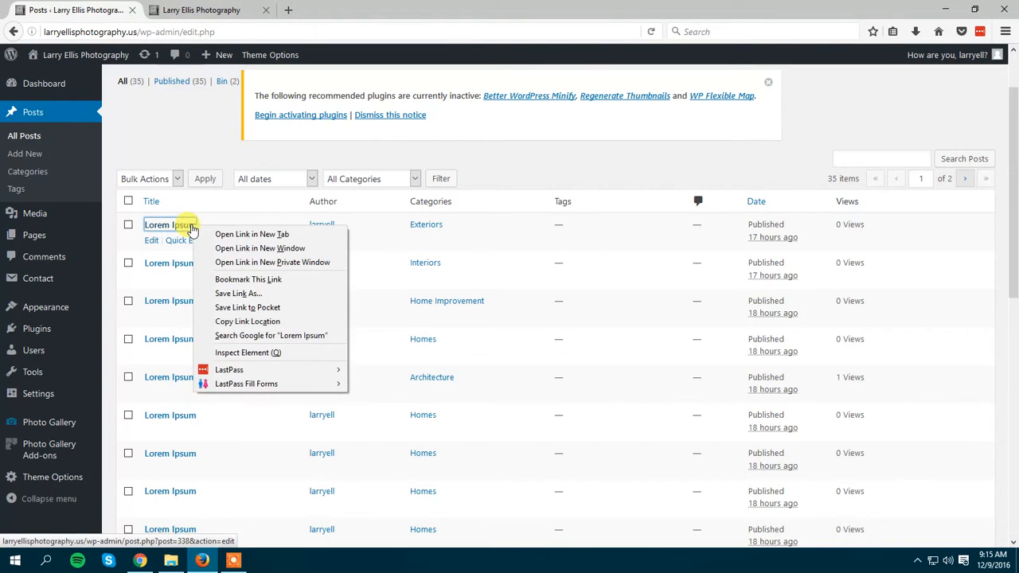
{"action": "left_click", "coordinate": [232, 235]}
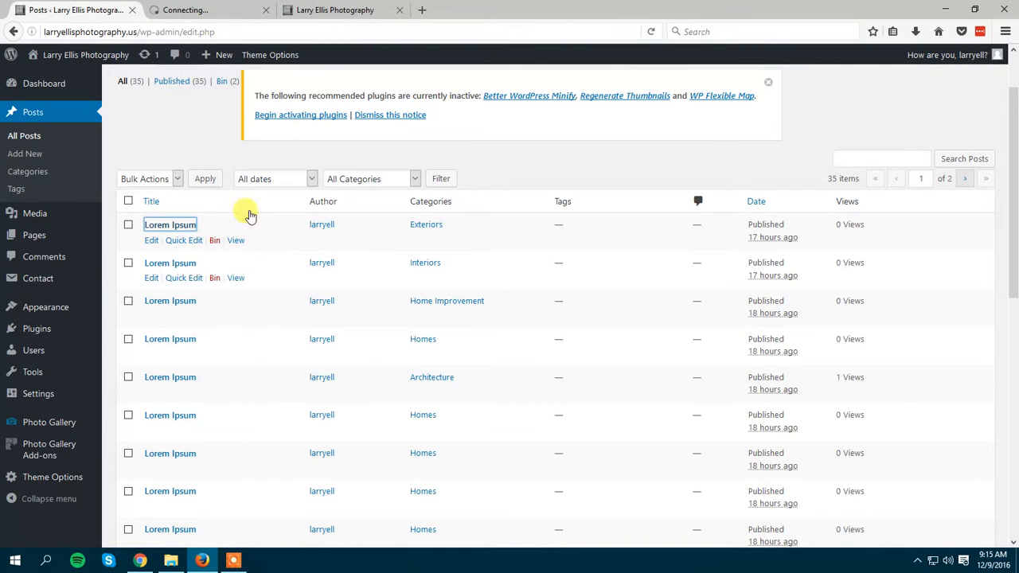
{"action": "left_click", "coordinate": [225, 6]}
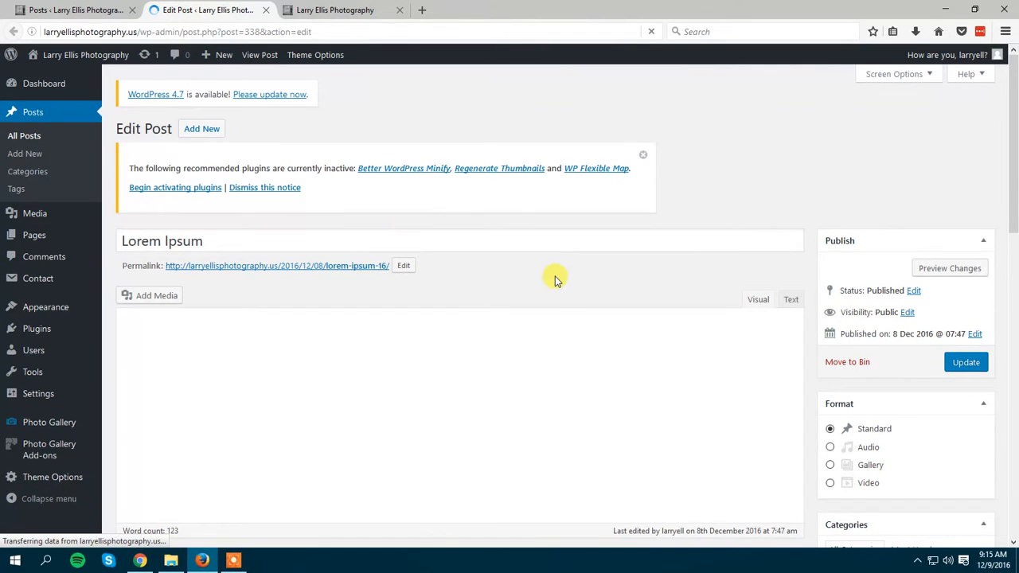
Examine the title and body text of the Lorem Ipsum post in the editor.
{"action": "scroll", "coordinate": [588, 288], "scroll_direction": "down", "scroll_amount": 3}
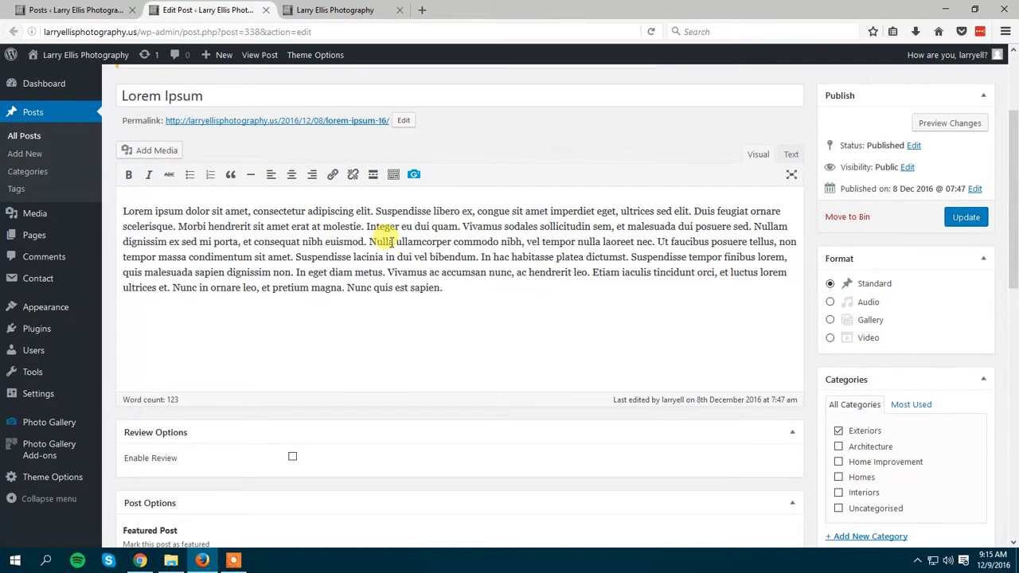
{"action": "scroll", "coordinate": [437, 257], "scroll_direction": "up", "scroll_amount": 3}
{"action": "left_click_drag", "start_coordinate": [215, 240], "coordinate": [58, 222]}
{"action": "left_click", "coordinate": [450, 402]}
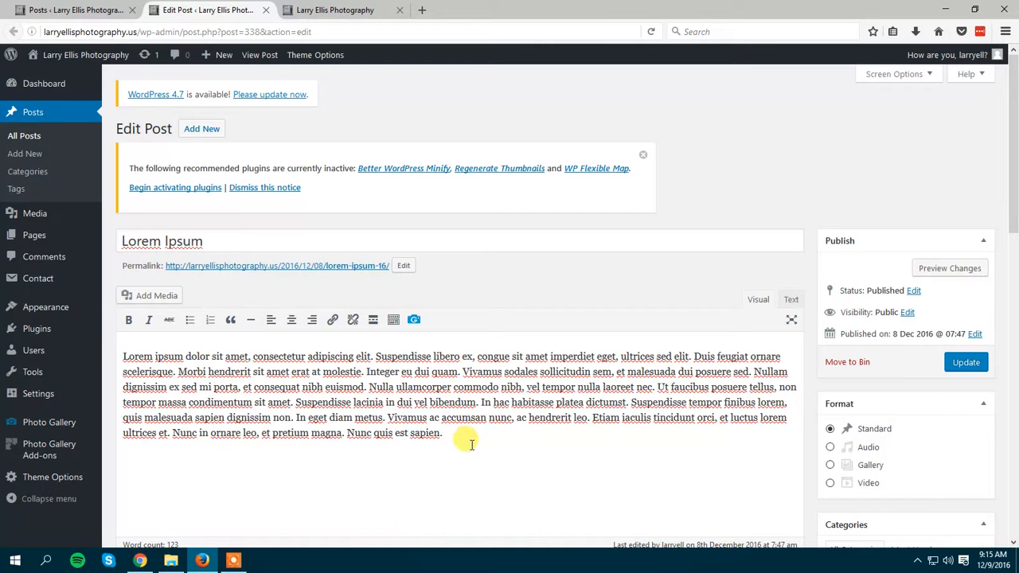
{"action": "left_click_drag", "start_coordinate": [423, 420], "coordinate": [124, 340]}
{"action": "left_click", "coordinate": [490, 295]}
{"action": "left_click", "coordinate": [513, 370]}
{"action": "left_click", "coordinate": [516, 304]}
{"action": "left_click", "coordinate": [481, 245]}
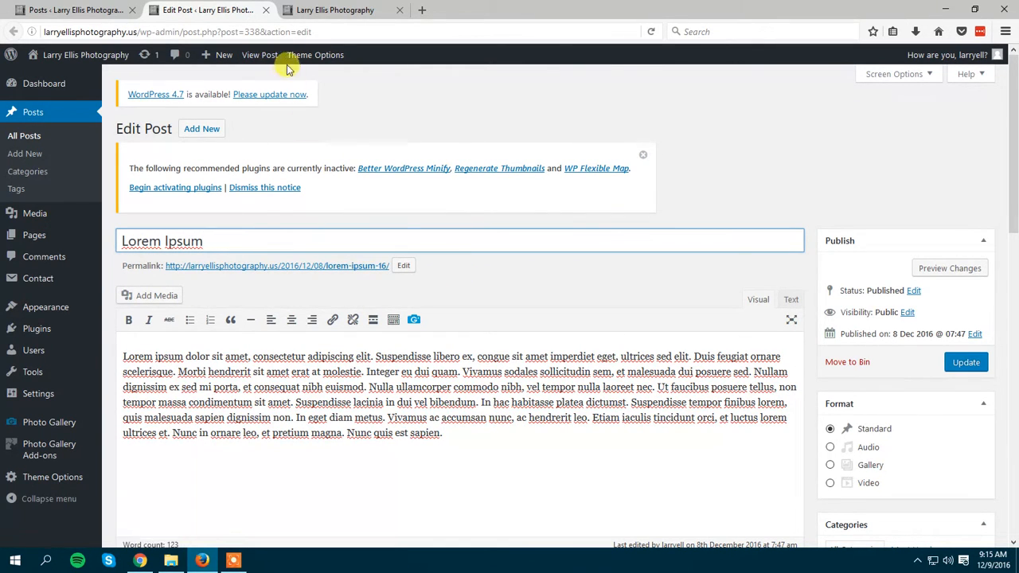
Open the post's live page in a new browser tab and review the edit screen from the body text to the featured image.
{"action": "right_click", "coordinate": [266, 59]}
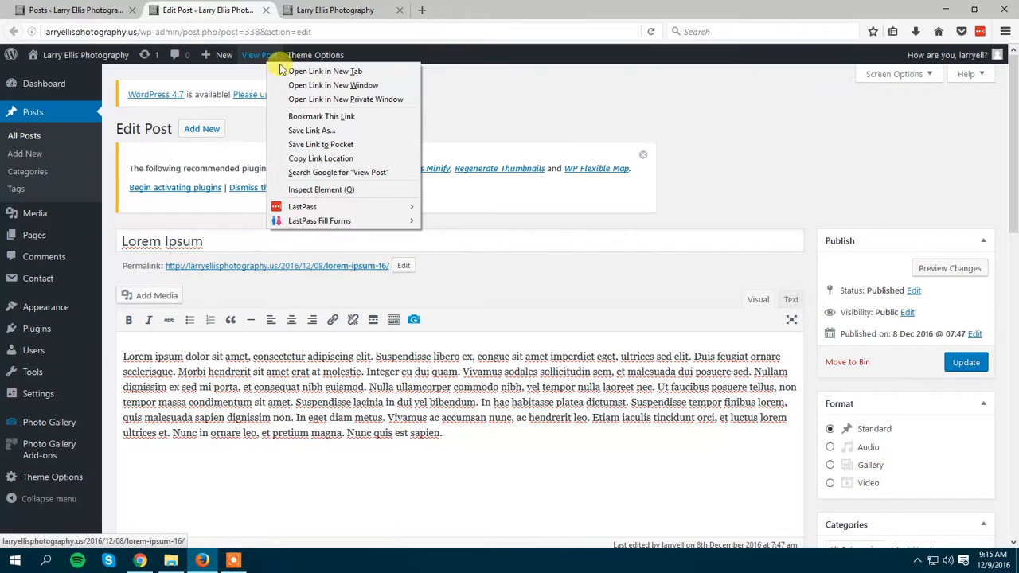
{"action": "left_click", "coordinate": [322, 72]}
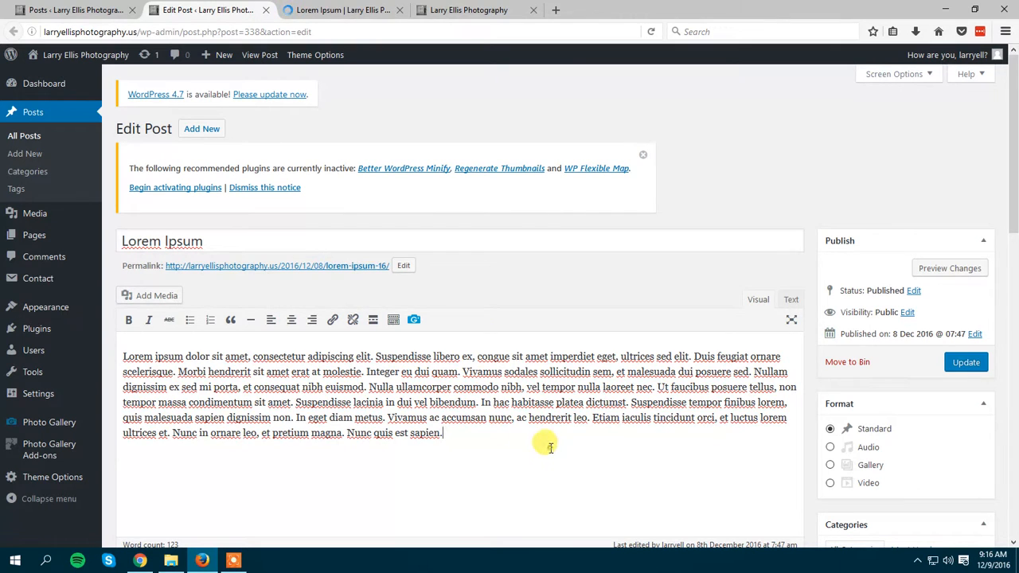
{"action": "left_click_drag", "start_coordinate": [546, 444], "coordinate": [292, 372]}
{"action": "scroll", "coordinate": [562, 293], "scroll_direction": "down", "scroll_amount": 10}
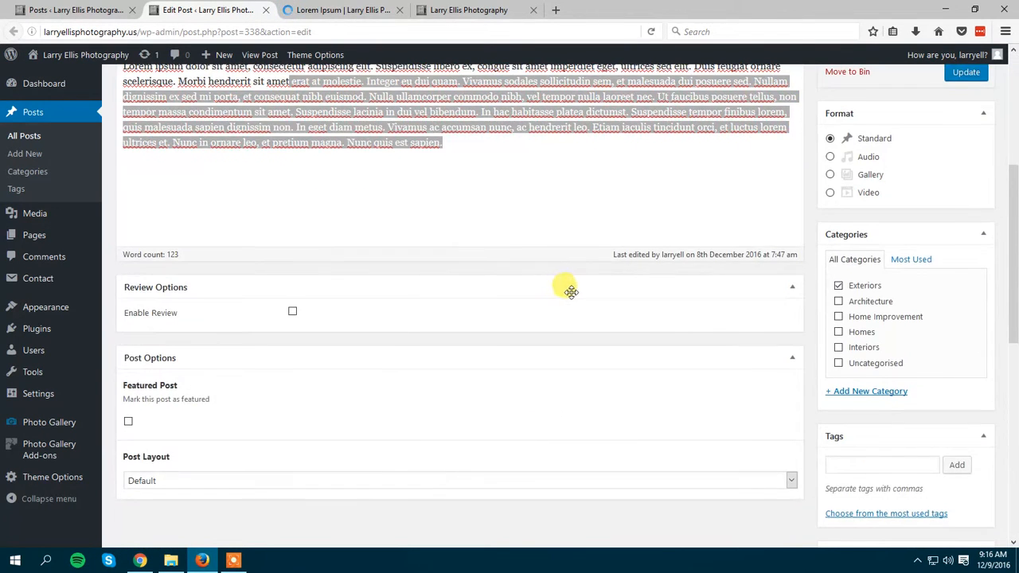
{"action": "scroll", "coordinate": [571, 298], "scroll_direction": "down", "scroll_amount": 2}
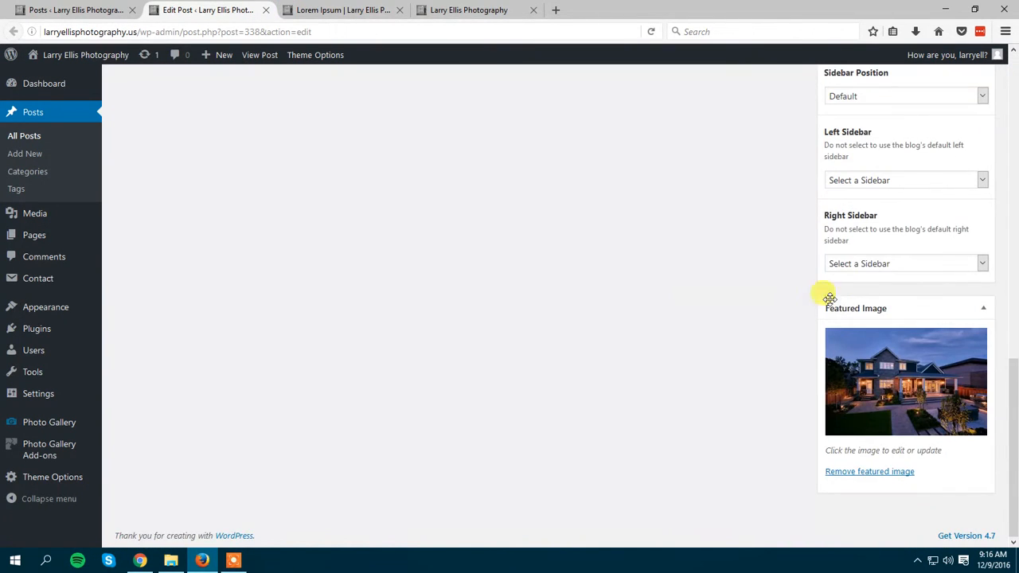
{"action": "scroll", "coordinate": [391, 237], "scroll_direction": "up", "scroll_amount": 3}
{"action": "left_click_drag", "start_coordinate": [1013, 374], "coordinate": [1013, 419]}
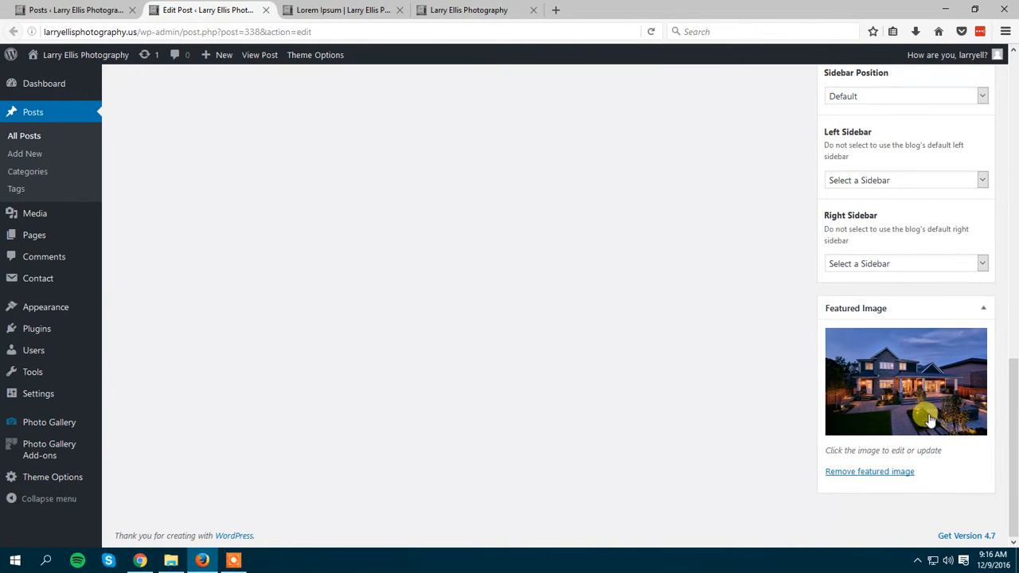
{"action": "scroll", "coordinate": [474, 320], "scroll_direction": "up", "scroll_amount": 2}
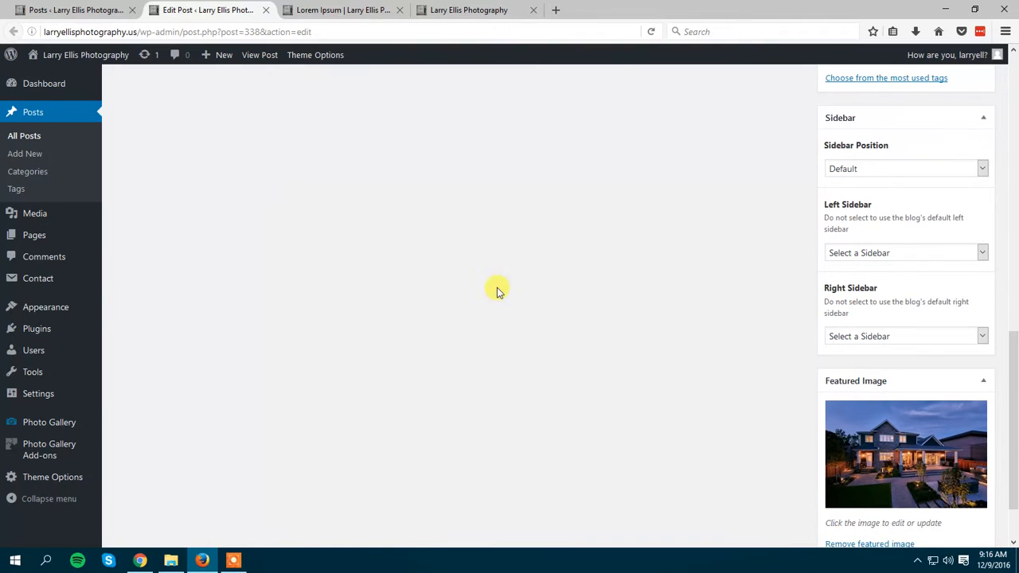
{"action": "scroll", "coordinate": [753, 345], "scroll_direction": "down", "scroll_amount": 2}
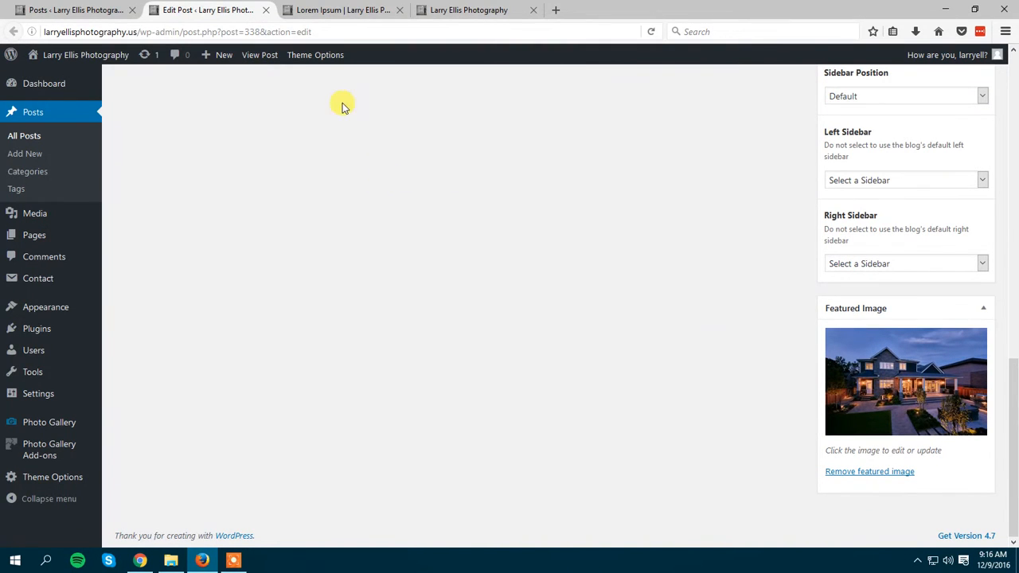
Compare the post title on the live page with the title in the post editor.
{"action": "left_click", "coordinate": [340, 9]}
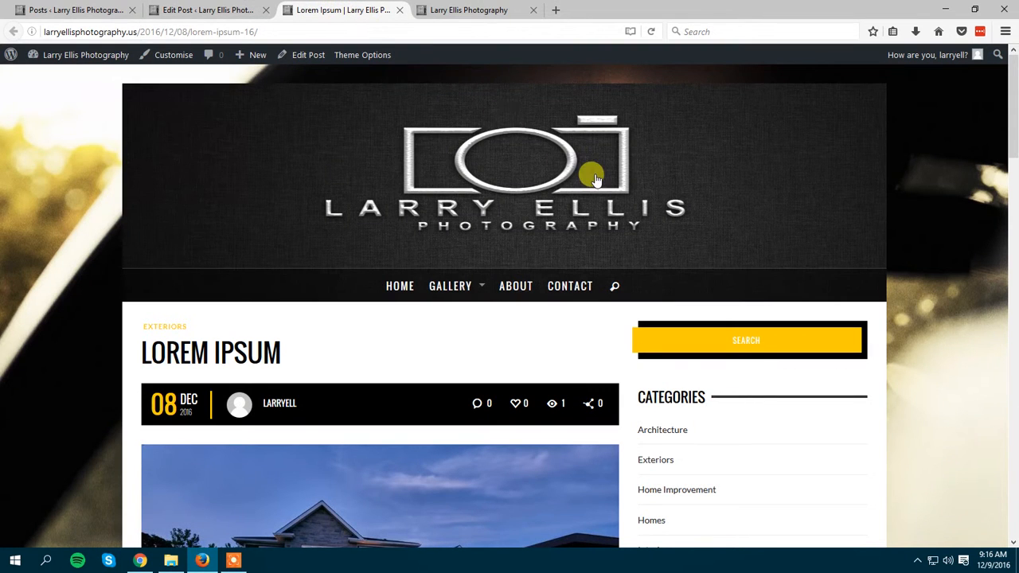
{"action": "left_click_drag", "start_coordinate": [1014, 113], "coordinate": [133, 118]}
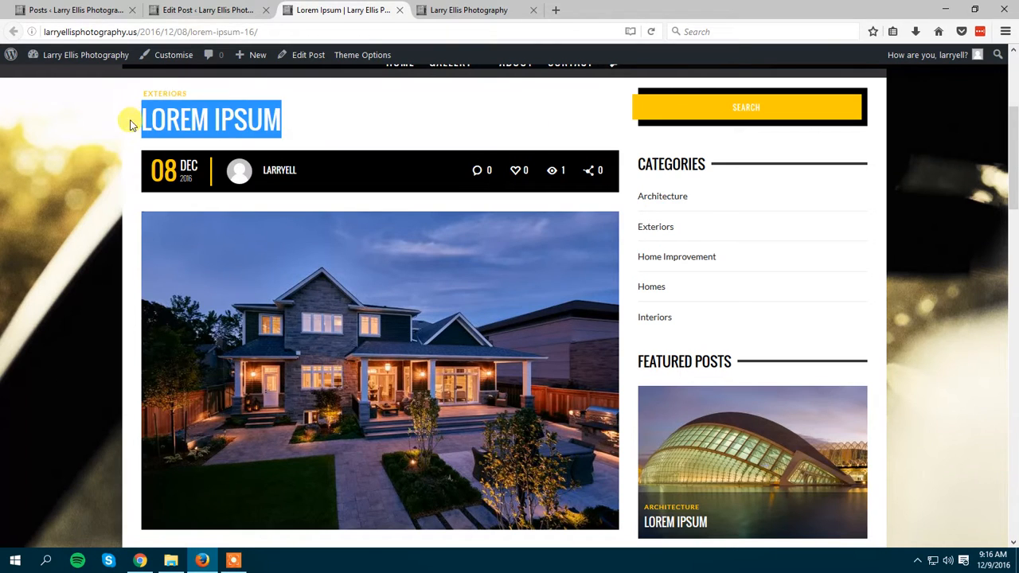
{"action": "left_click", "coordinate": [201, 10]}
{"action": "scroll", "coordinate": [358, 252], "scroll_direction": "up", "scroll_amount": 10}
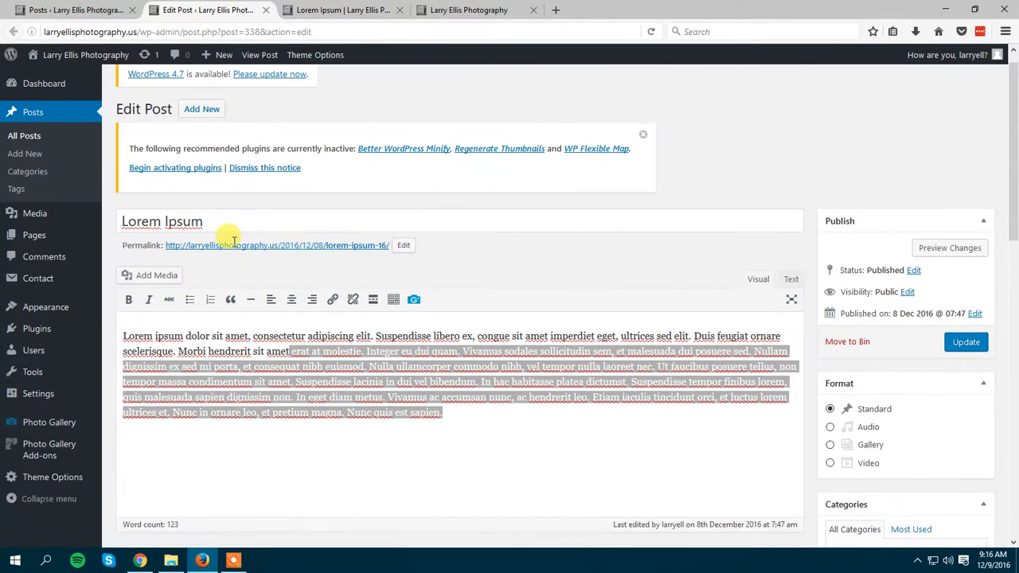
{"action": "left_click", "coordinate": [246, 243]}
{"action": "left_click_drag", "start_coordinate": [247, 243], "coordinate": [86, 231]}
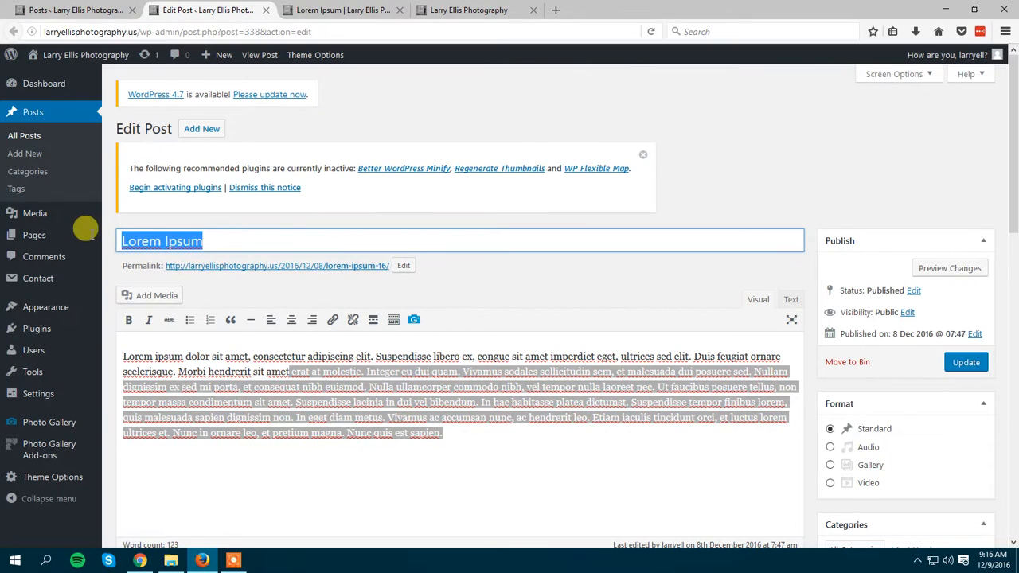
Examine the featured image, body text and title on the live post page.
{"action": "left_click", "coordinate": [346, 10]}
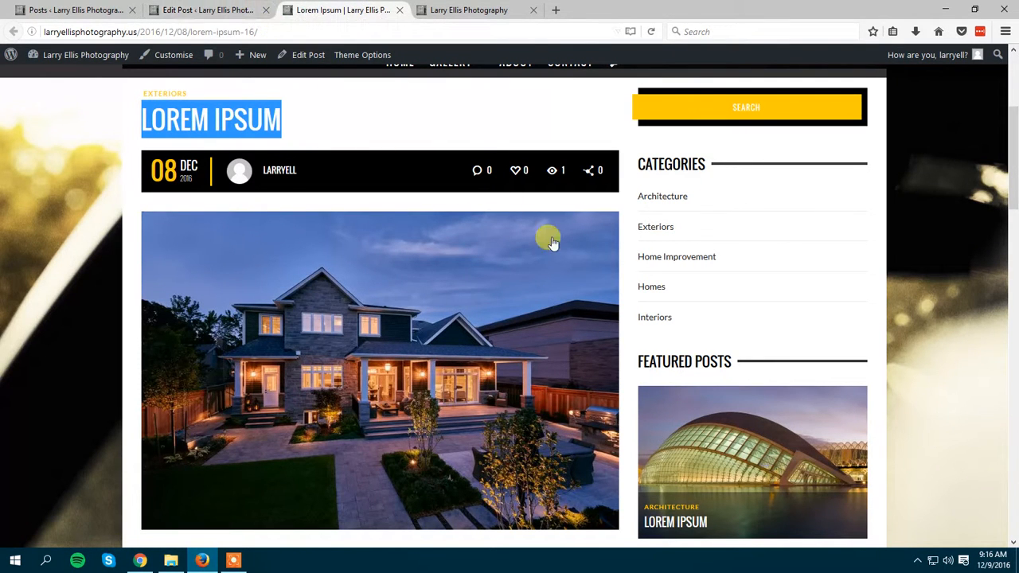
{"action": "mouse_move", "coordinate": [1015, 183]}
{"action": "left_mouse_down"}
{"action": "mouse_move", "coordinate": [1015, 168]}
{"action": "mouse_move", "coordinate": [1016, 190]}
{"action": "left_mouse_up"}
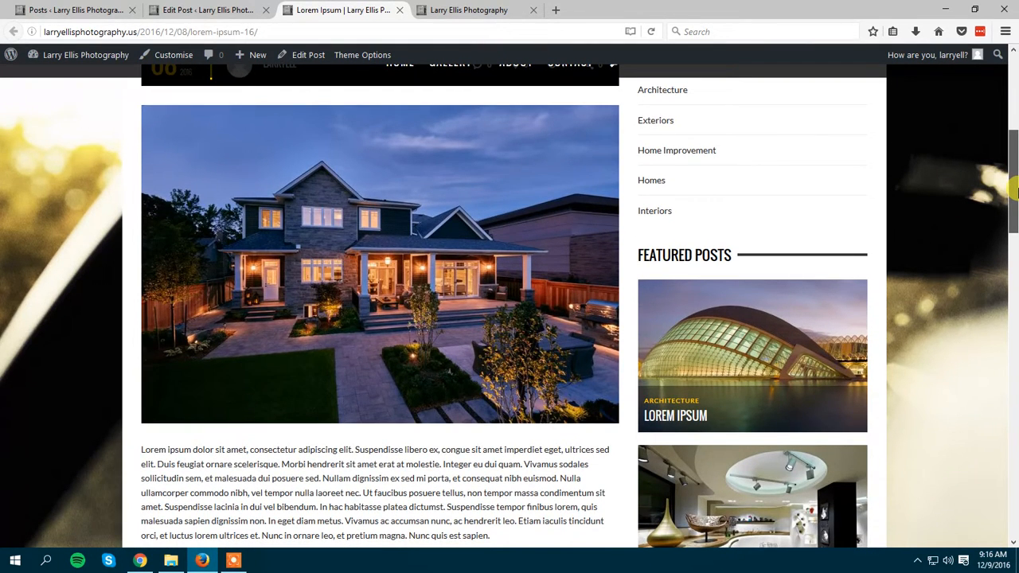
{"action": "left_click_drag", "start_coordinate": [1015, 191], "coordinate": [992, 155]}
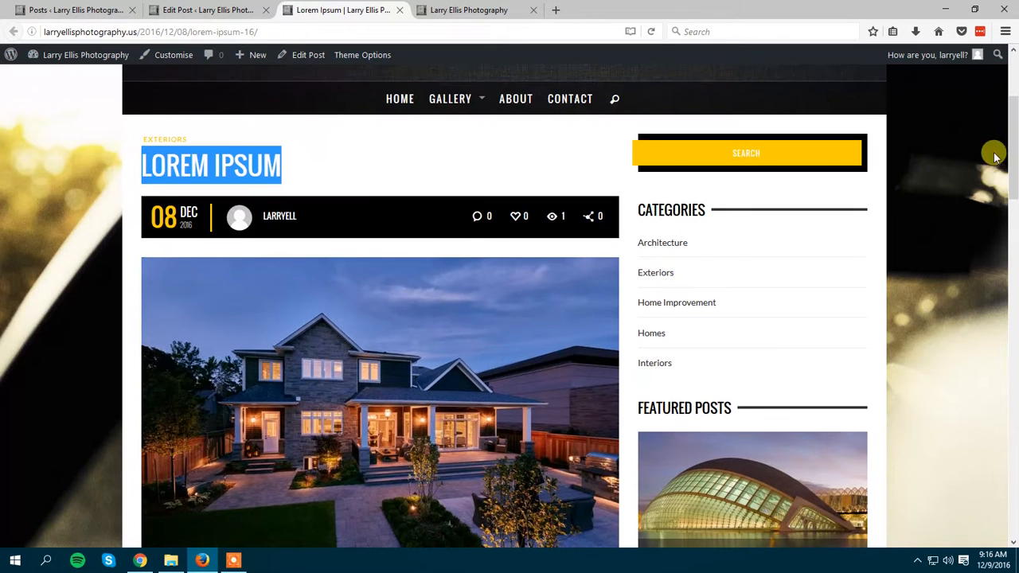
{"action": "left_click", "coordinate": [401, 162]}
{"action": "left_click_drag", "start_coordinate": [295, 165], "coordinate": [140, 166]}
{"action": "left_click", "coordinate": [330, 160]}
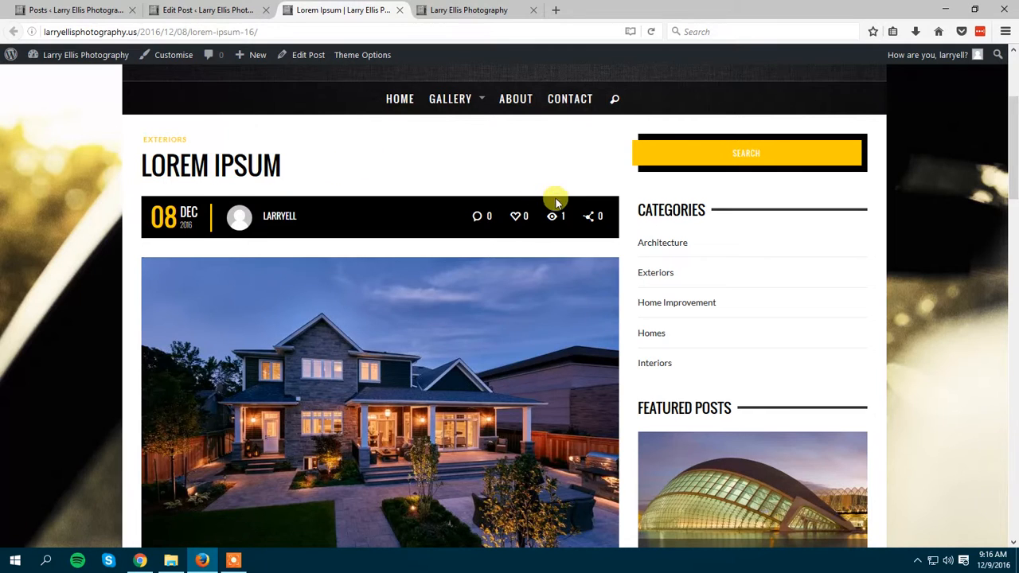
Compare the body text below the image on the live page with the text in the post editor.
{"action": "scroll", "coordinate": [556, 200], "scroll_direction": "down", "scroll_amount": 5}
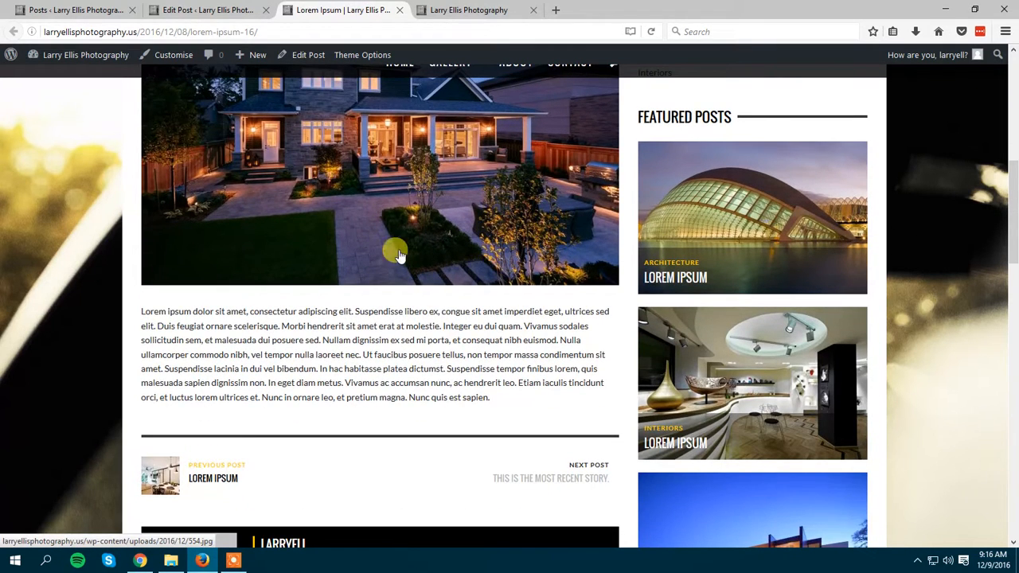
{"action": "left_click", "coordinate": [207, 10]}
{"action": "left_click", "coordinate": [228, 234]}
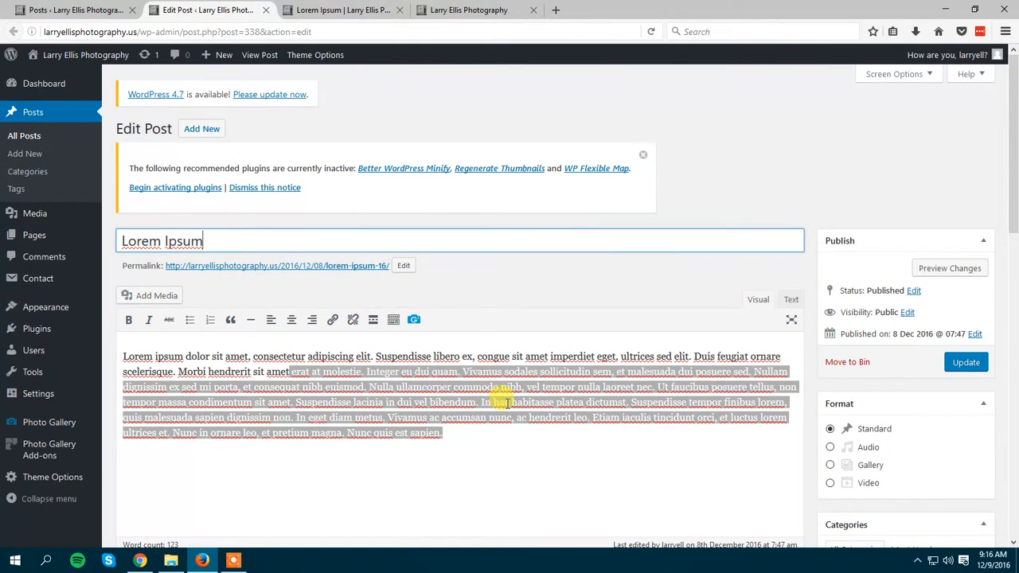
{"action": "left_click", "coordinate": [492, 425]}
{"action": "left_click", "coordinate": [342, 9]}
{"action": "left_click_drag", "start_coordinate": [492, 398], "coordinate": [142, 310]}
{"action": "left_click", "coordinate": [225, 342]}
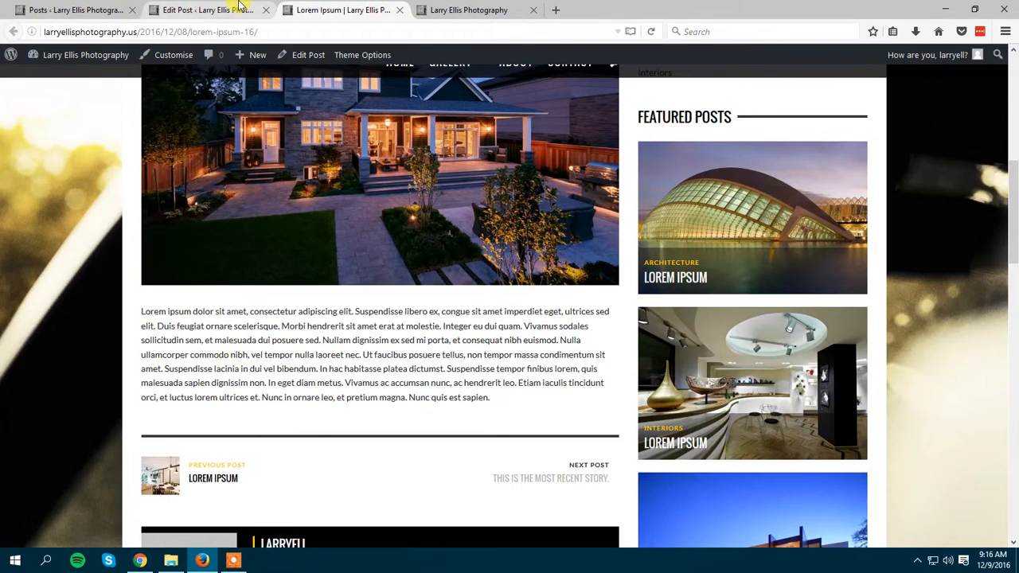
{"action": "left_click", "coordinate": [230, 10]}
{"action": "left_click_drag", "start_coordinate": [458, 440], "coordinate": [125, 341]}
{"action": "left_click", "coordinate": [330, 10]}
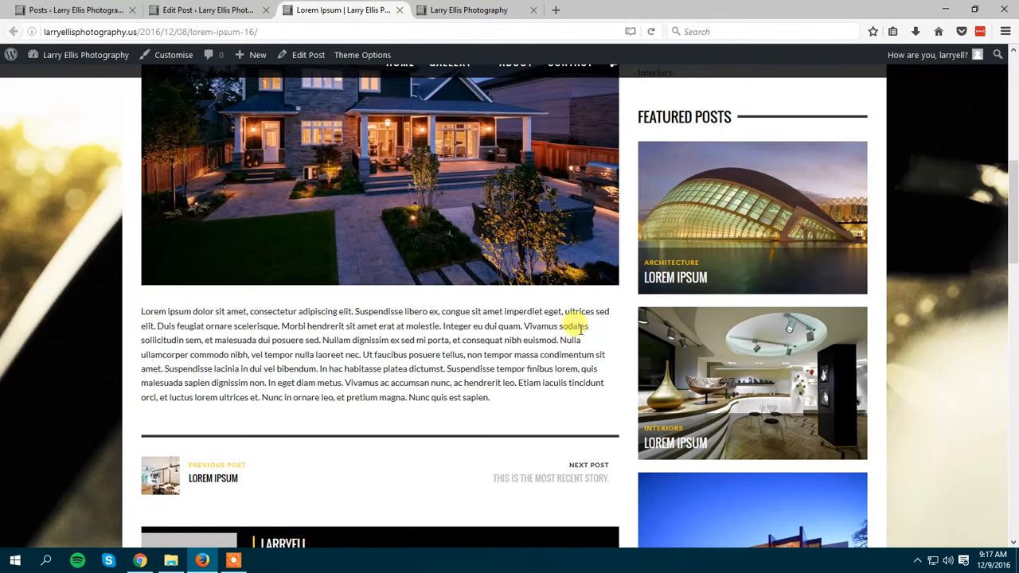
Review the featured image and the body text below it on the live post page.
{"action": "scroll", "coordinate": [446, 318], "scroll_direction": "up", "scroll_amount": 3}
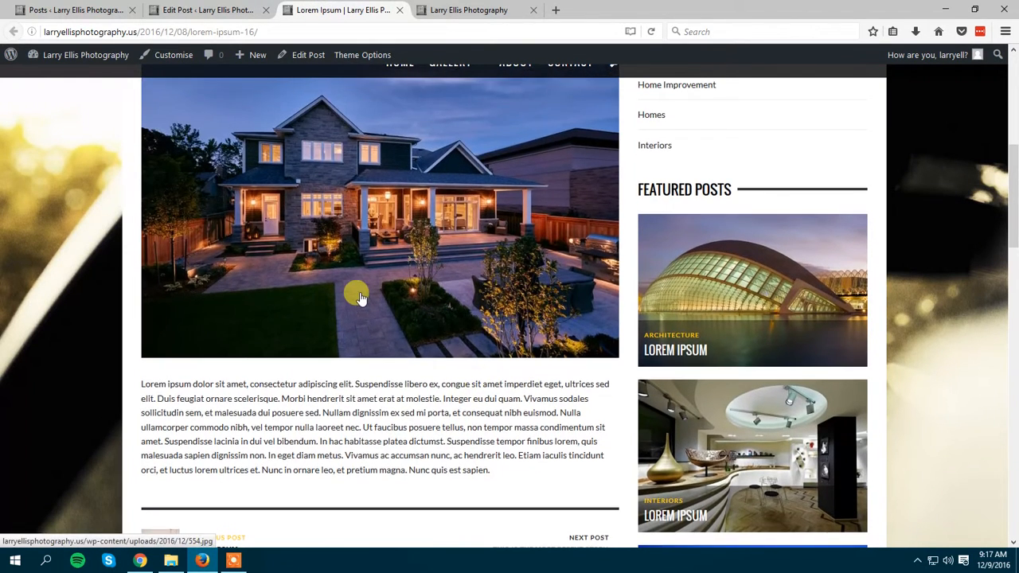
{"action": "scroll", "coordinate": [362, 326], "scroll_direction": "up", "scroll_amount": 1}
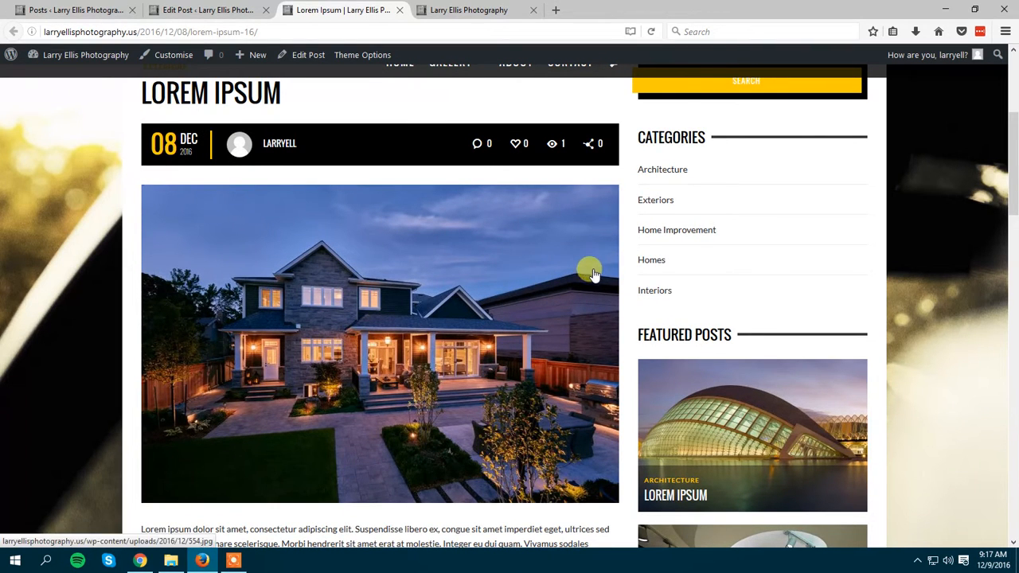
{"action": "scroll", "coordinate": [605, 286], "scroll_direction": "up", "scroll_amount": 1}
{"action": "scroll", "coordinate": [581, 302], "scroll_direction": "down", "scroll_amount": 5}
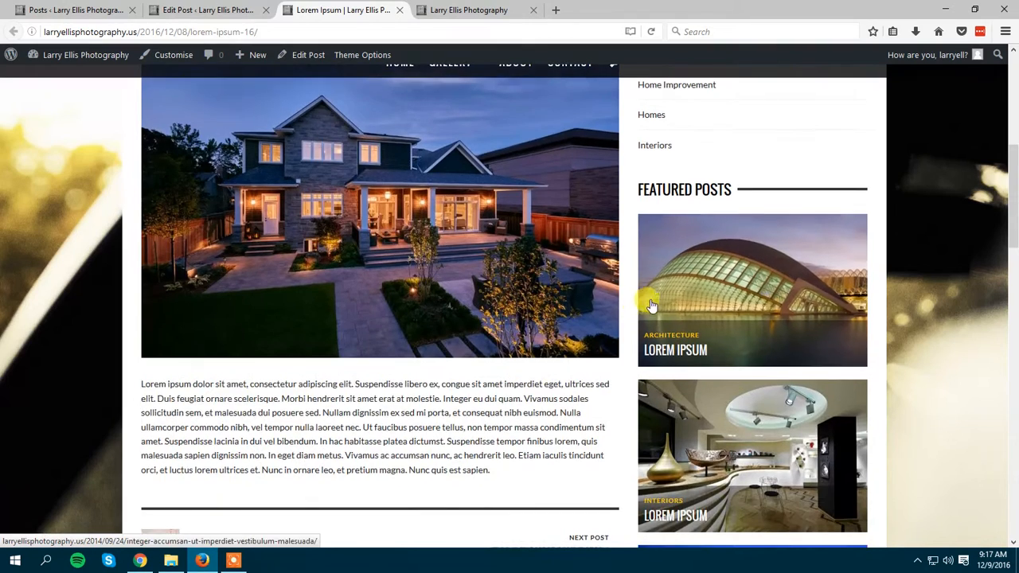
Return to the post's edit screen and remove its featured image.
{"action": "left_click", "coordinate": [239, 9]}
{"action": "left_click_drag", "start_coordinate": [1015, 215], "coordinate": [1013, 469]}
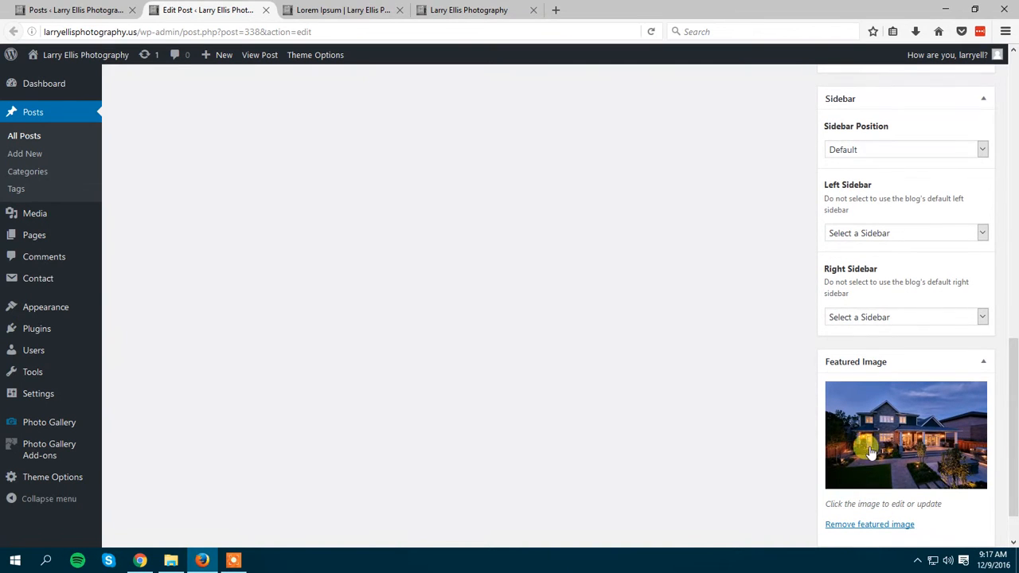
{"action": "scroll", "coordinate": [875, 421], "scroll_direction": "down", "scroll_amount": 2}
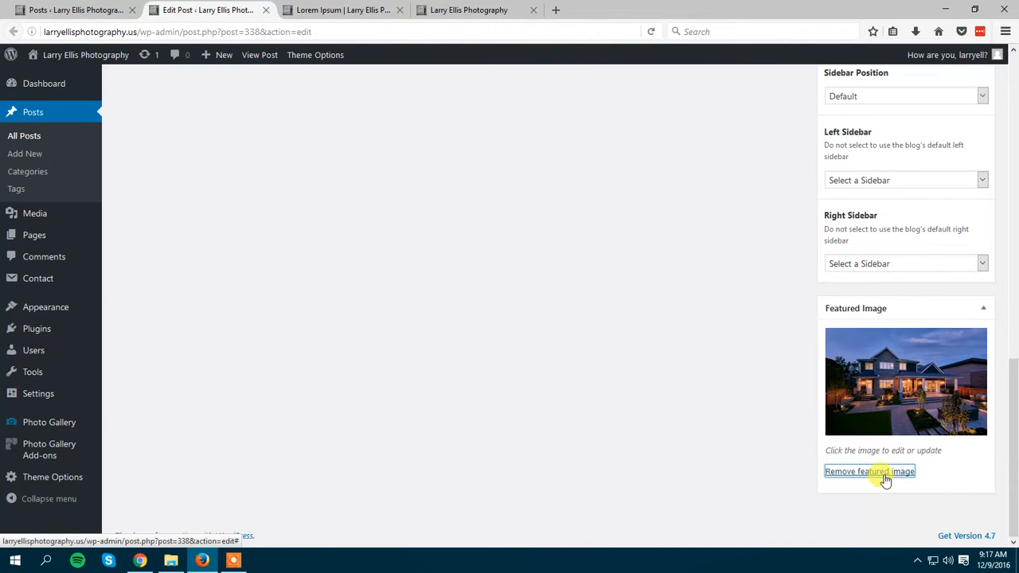
{"action": "left_click", "coordinate": [885, 473]}
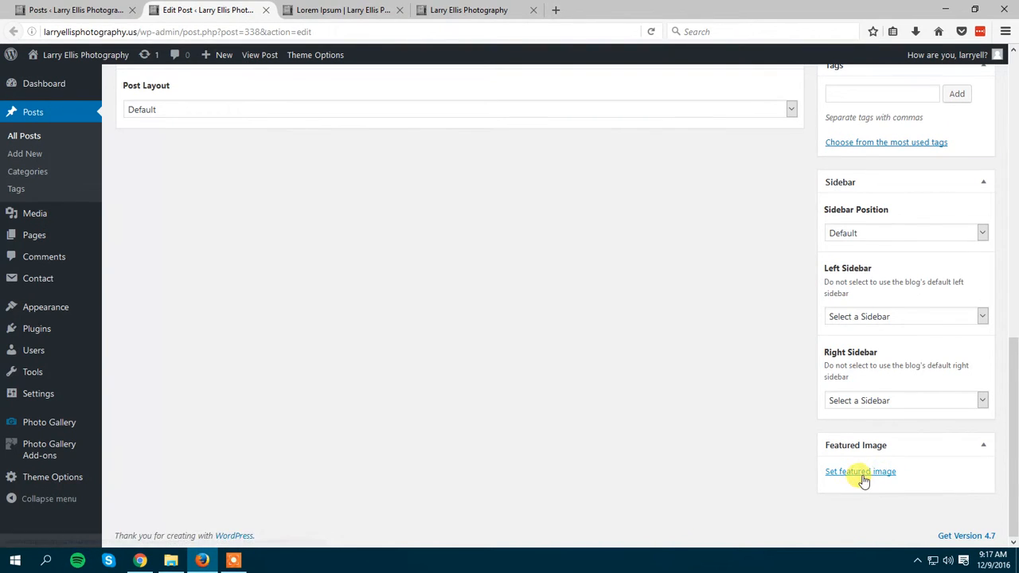
Set 554.jpg from the media library as the post's featured image and update the post.
{"action": "left_click", "coordinate": [860, 472]}
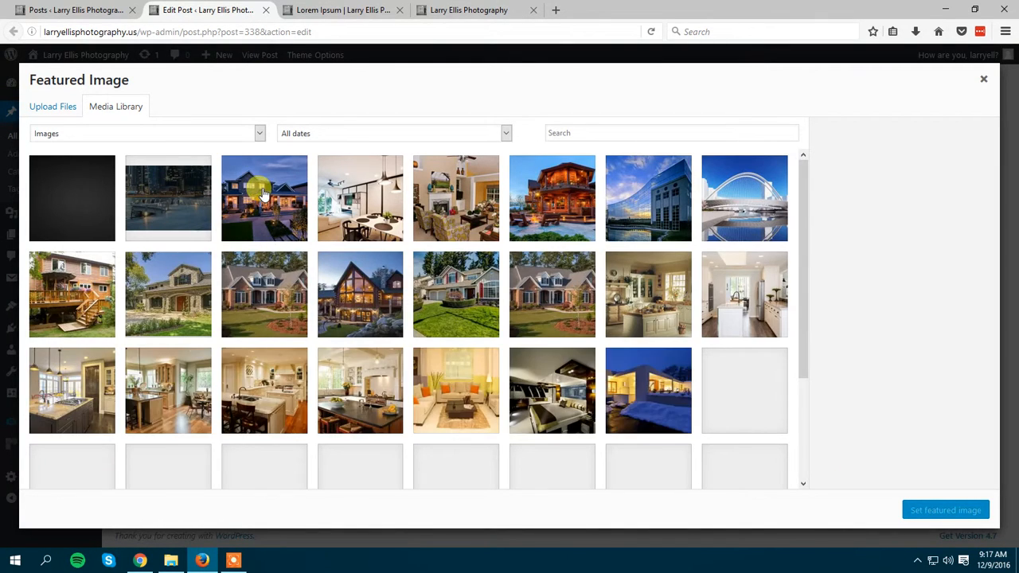
{"action": "left_click", "coordinate": [273, 210]}
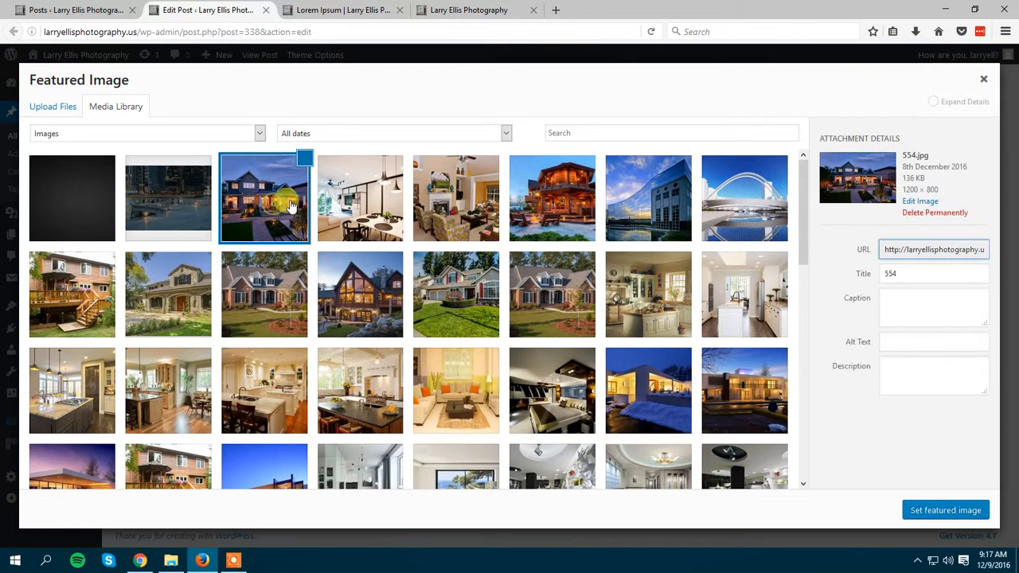
{"action": "left_click", "coordinate": [945, 510]}
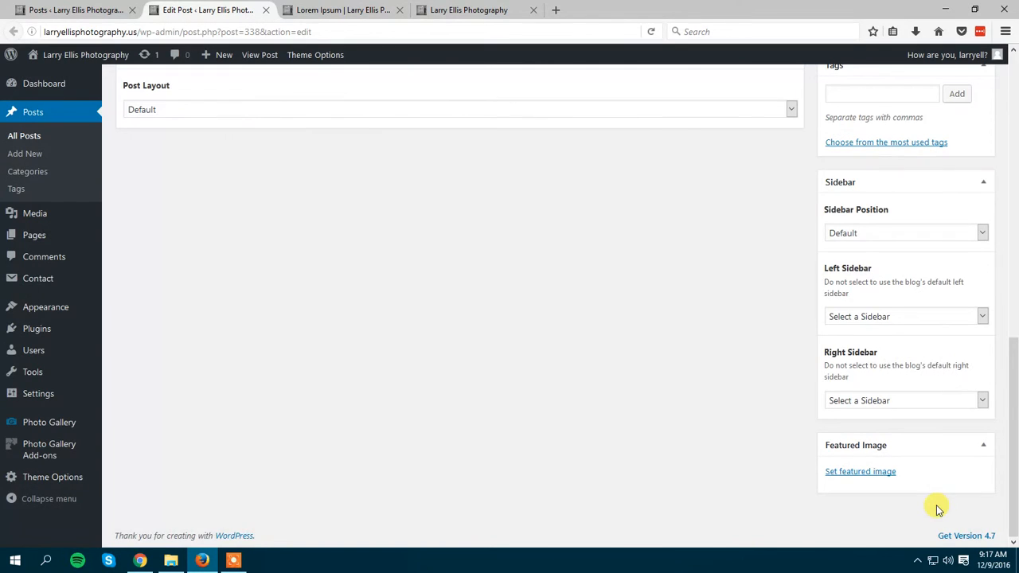
{"action": "scroll", "coordinate": [767, 366], "scroll_direction": "down", "scroll_amount": 2}
{"action": "scroll", "coordinate": [814, 326], "scroll_direction": "up", "scroll_amount": 6}
{"action": "scroll", "coordinate": [814, 326], "scroll_direction": "up", "scroll_amount": 3}
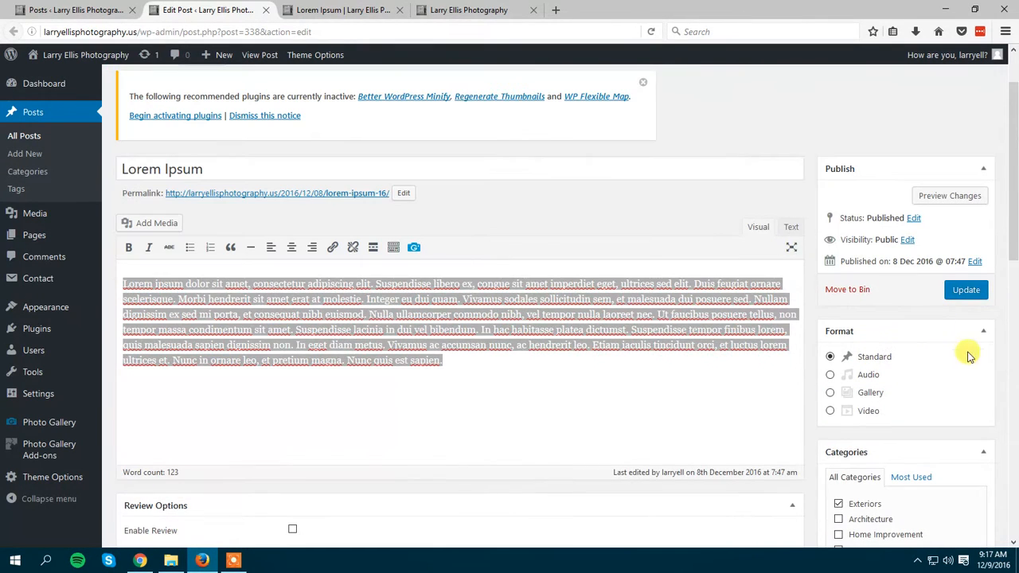
{"action": "left_click", "coordinate": [974, 294]}
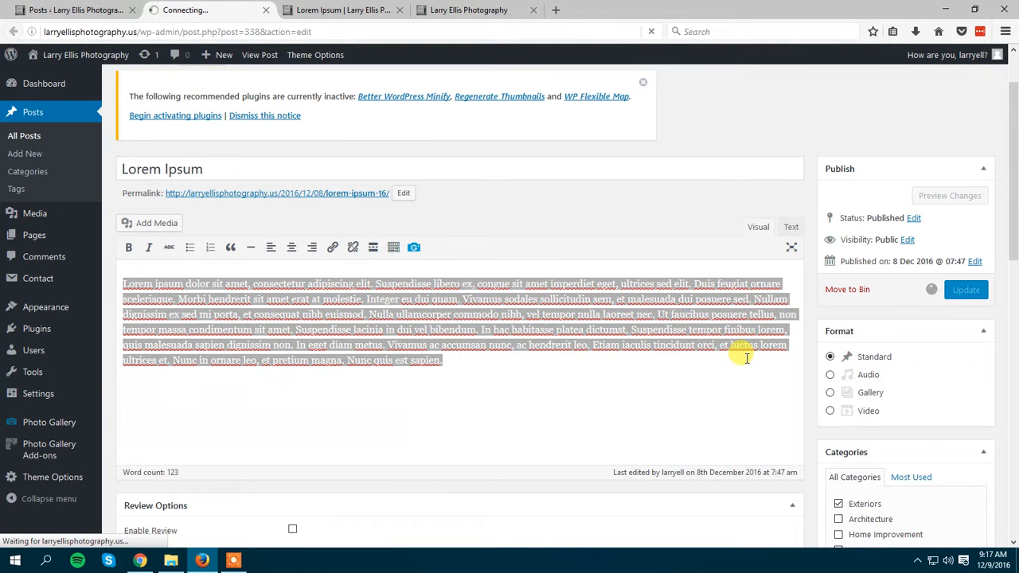
Switch to the live home page and open the site's Gallery page.
{"action": "left_click", "coordinate": [481, 9]}
{"action": "scroll", "coordinate": [530, 193], "scroll_direction": "up", "scroll_amount": 3}
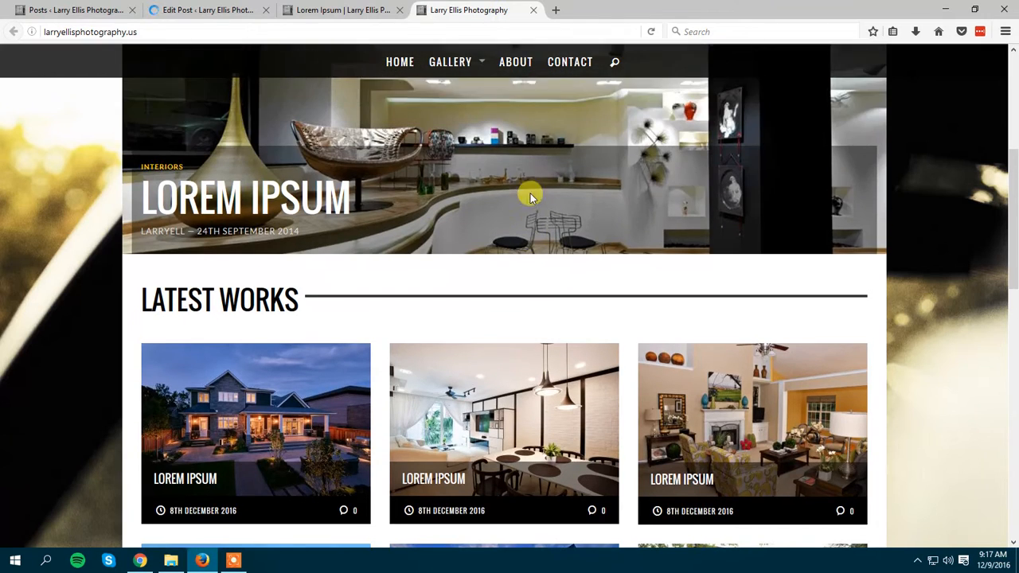
{"action": "mouse_move", "coordinate": [457, 64]}
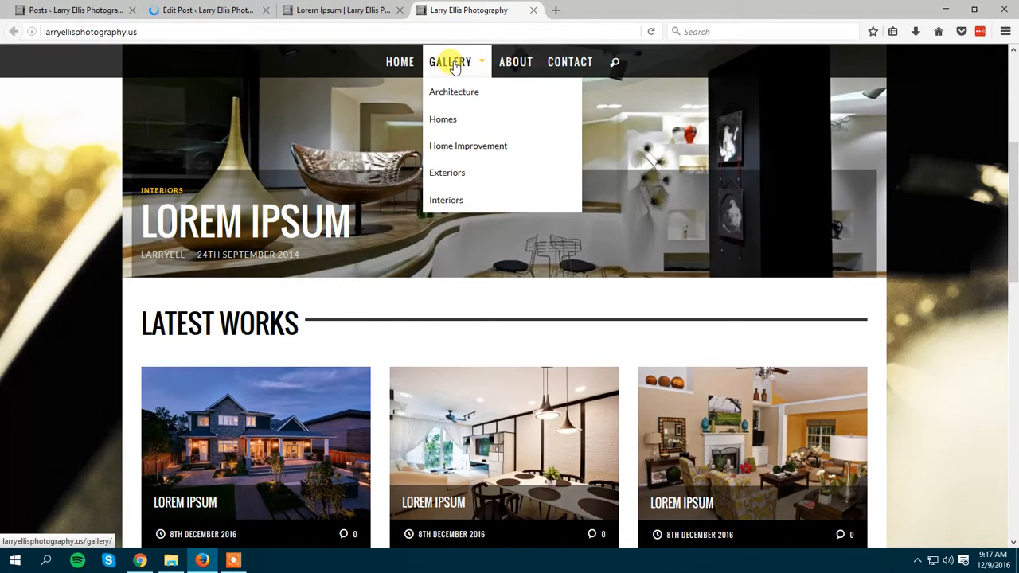
{"action": "left_click", "coordinate": [455, 65]}
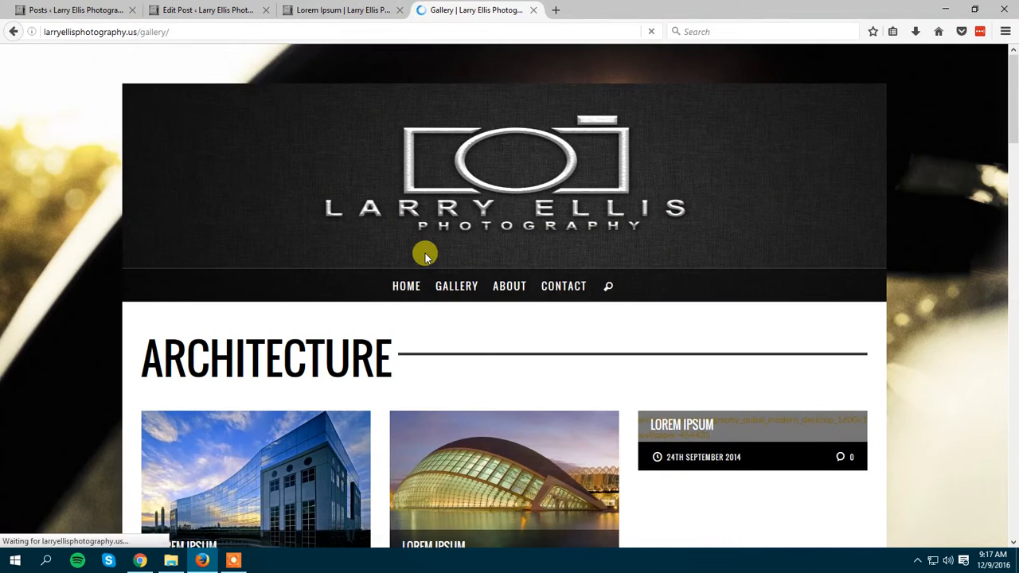
Examine the Architecture section's heading and post thumbnails on the Gallery page.
{"action": "scroll", "coordinate": [427, 261], "scroll_direction": "down", "scroll_amount": 2}
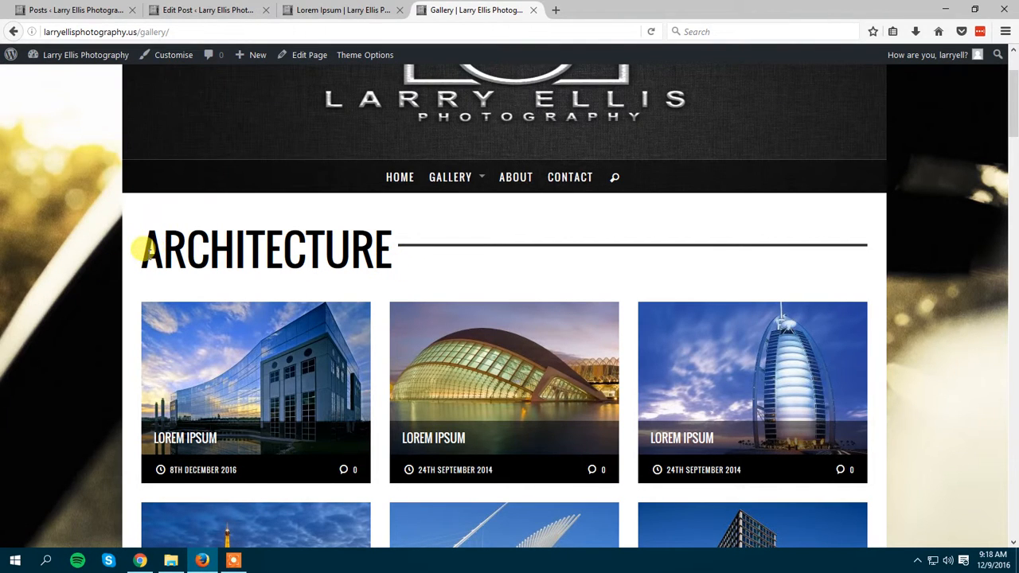
{"action": "scroll", "coordinate": [262, 249], "scroll_direction": "down", "scroll_amount": 3}
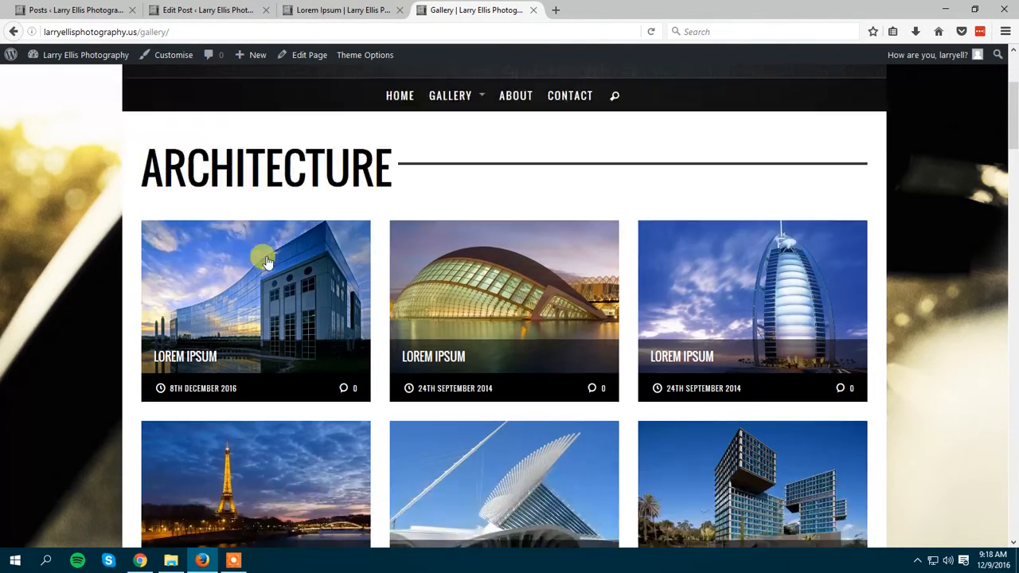
{"action": "scroll", "coordinate": [230, 243], "scroll_direction": "up", "scroll_amount": 1}
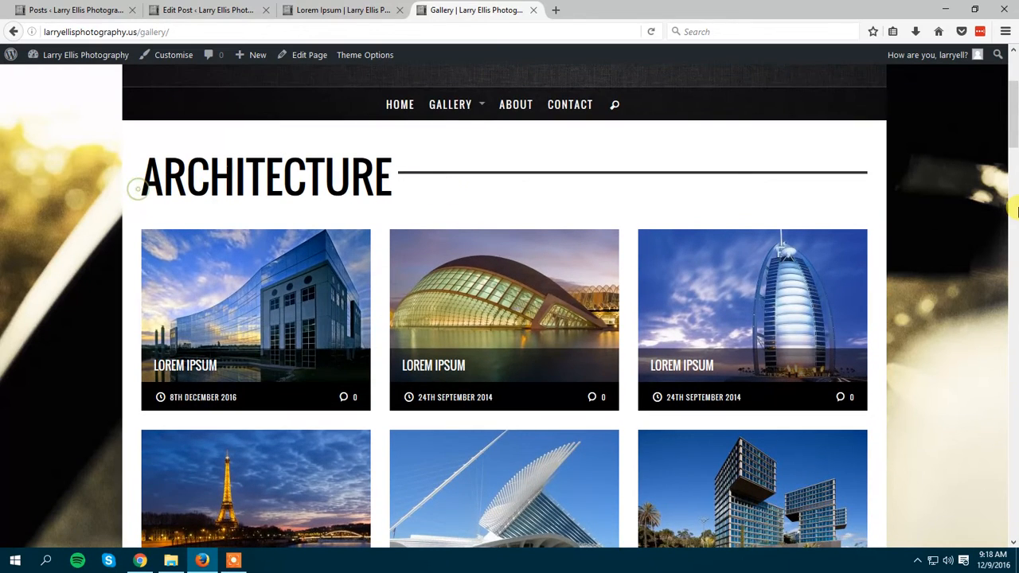
{"action": "scroll", "coordinate": [1012, 131], "scroll_direction": "down", "scroll_amount": 3}
{"action": "scroll", "coordinate": [1013, 133], "scroll_direction": "up", "scroll_amount": 3}
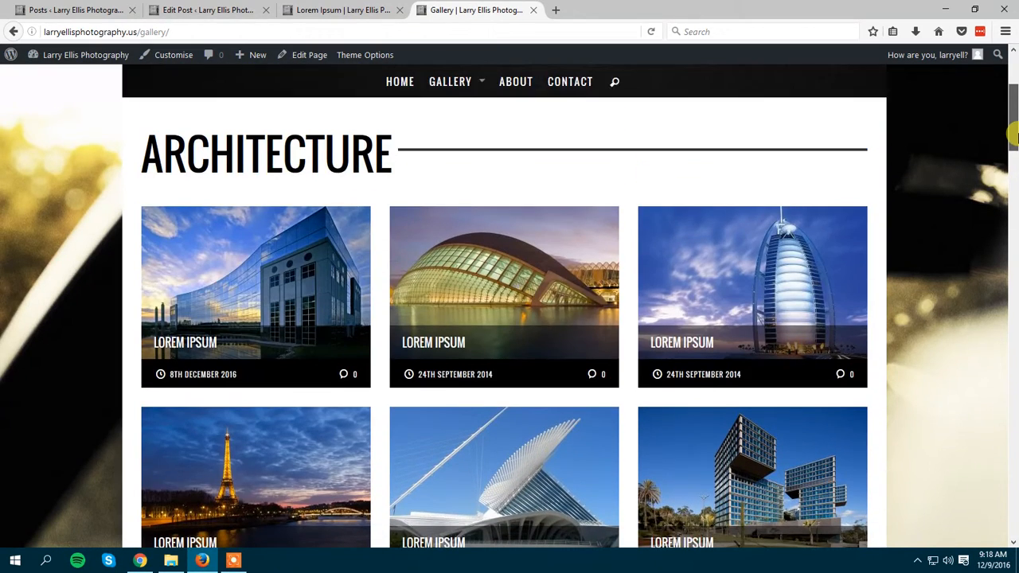
{"action": "scroll", "coordinate": [1012, 137], "scroll_direction": "down", "scroll_amount": 1}
{"action": "mouse_move", "coordinate": [1013, 163]}
{"action": "left_mouse_down"}
{"action": "mouse_move", "coordinate": [1013, 201]}
{"action": "mouse_move", "coordinate": [1016, 138]}
{"action": "mouse_move", "coordinate": [1013, 201]}
{"action": "mouse_move", "coordinate": [1013, 148]}
{"action": "left_mouse_up"}
{"action": "scroll", "coordinate": [424, 195], "scroll_direction": "up", "scroll_amount": 1}
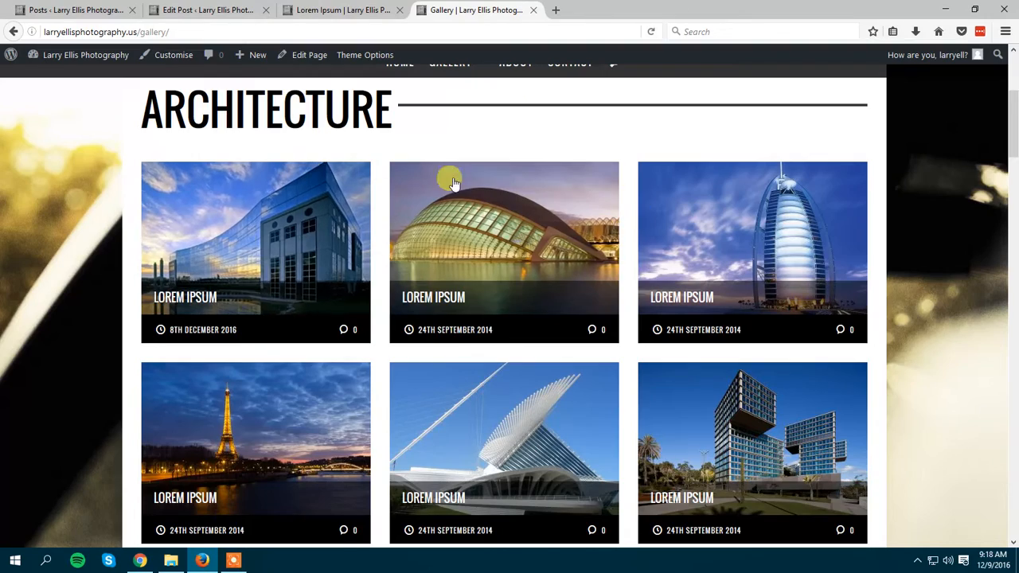
Look through the remaining Gallery page sections, from Homes through Exterior to Interior.
{"action": "scroll", "coordinate": [504, 295], "scroll_direction": "down", "scroll_amount": 5}
{"action": "scroll", "coordinate": [342, 313], "scroll_direction": "down", "scroll_amount": 6}
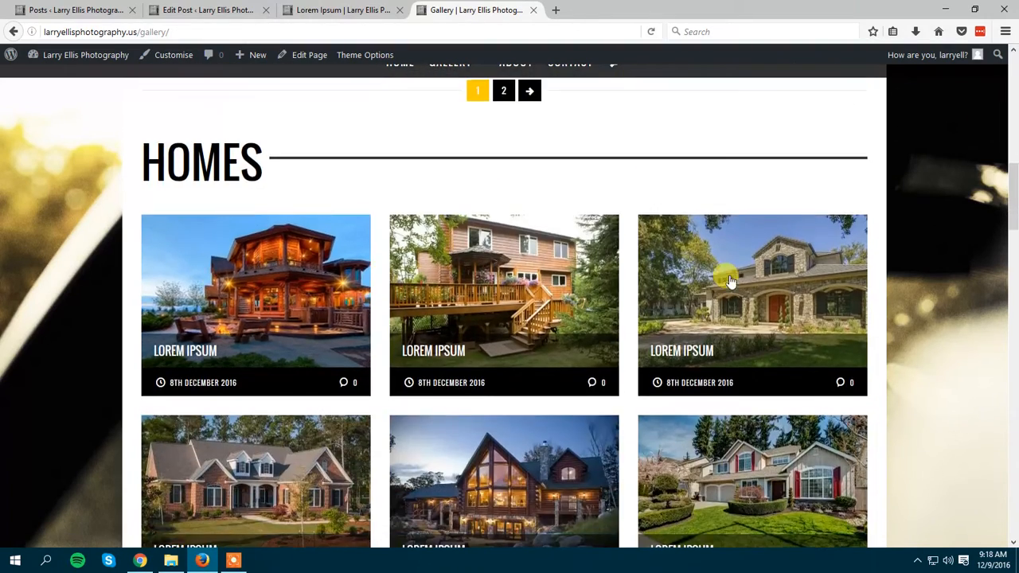
{"action": "scroll", "coordinate": [529, 355], "scroll_direction": "down", "scroll_amount": 10}
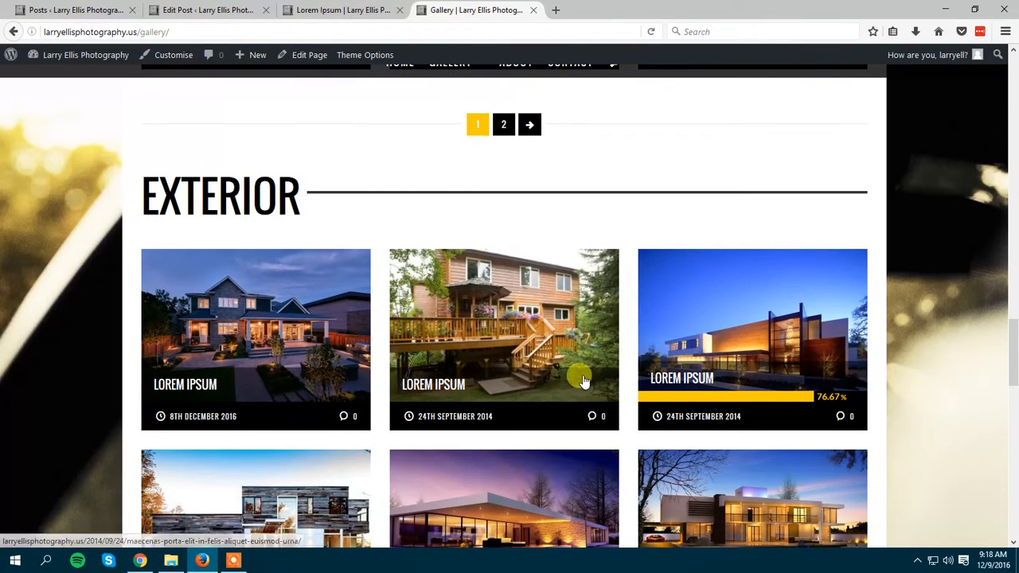
{"action": "scroll", "coordinate": [579, 362], "scroll_direction": "down", "scroll_amount": 4}
{"action": "scroll", "coordinate": [584, 357], "scroll_direction": "down", "scroll_amount": 1}
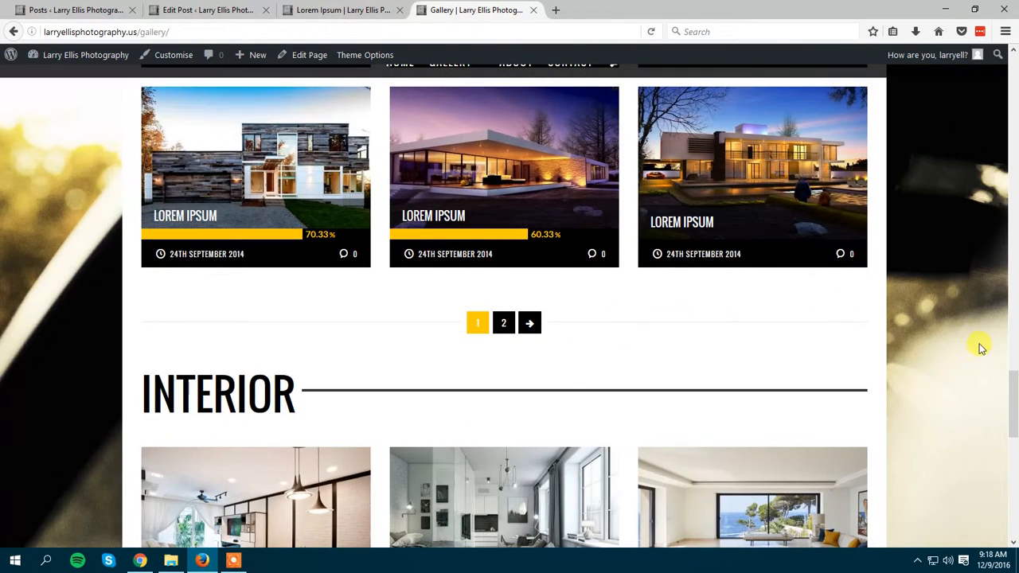
Show the second page of posts in the Exterior section and review it.
{"action": "scroll", "coordinate": [610, 505], "scroll_direction": "up", "scroll_amount": 2}
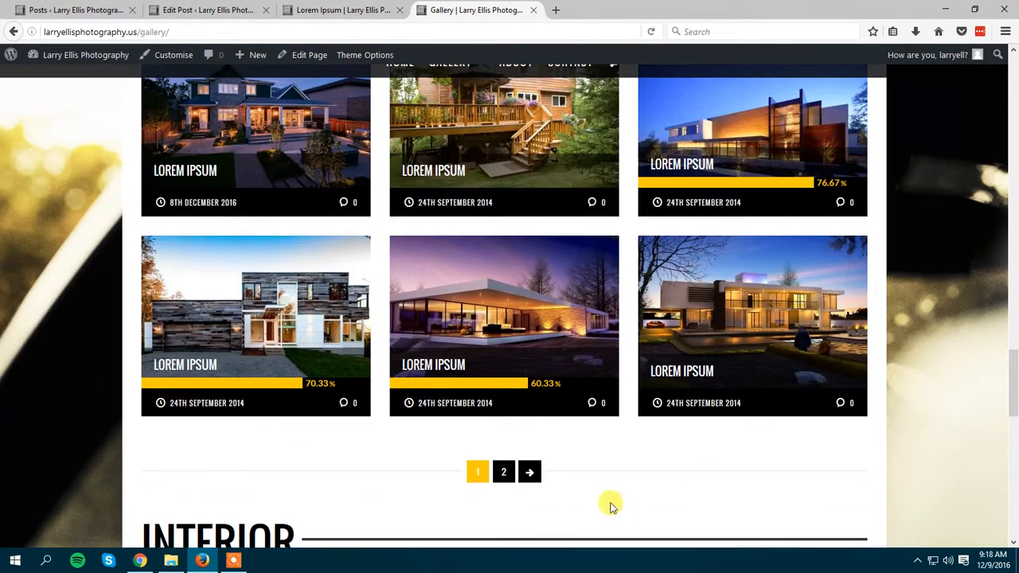
{"action": "left_click", "coordinate": [537, 474]}
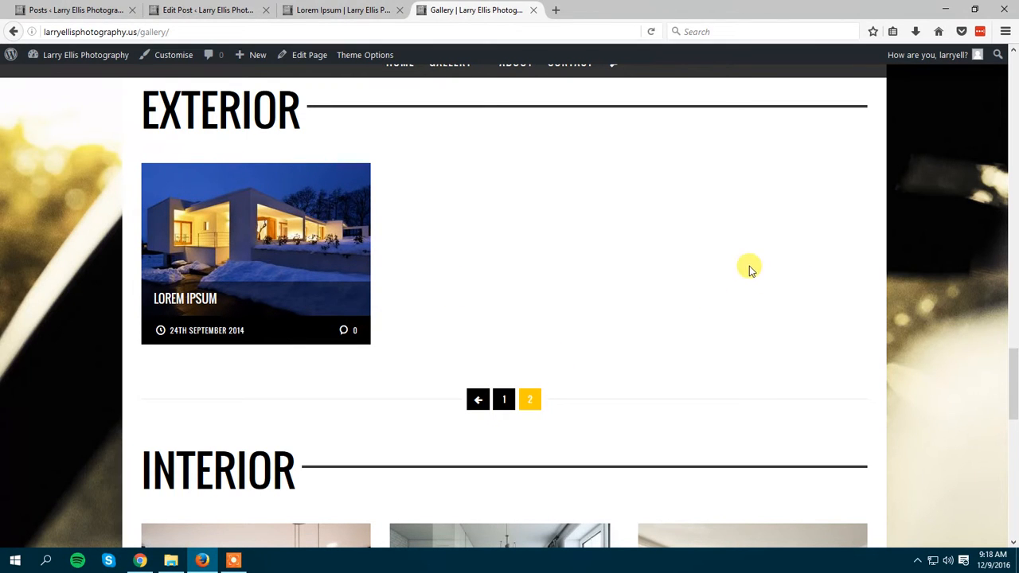
{"action": "scroll", "coordinate": [656, 270], "scroll_direction": "down", "scroll_amount": 4}
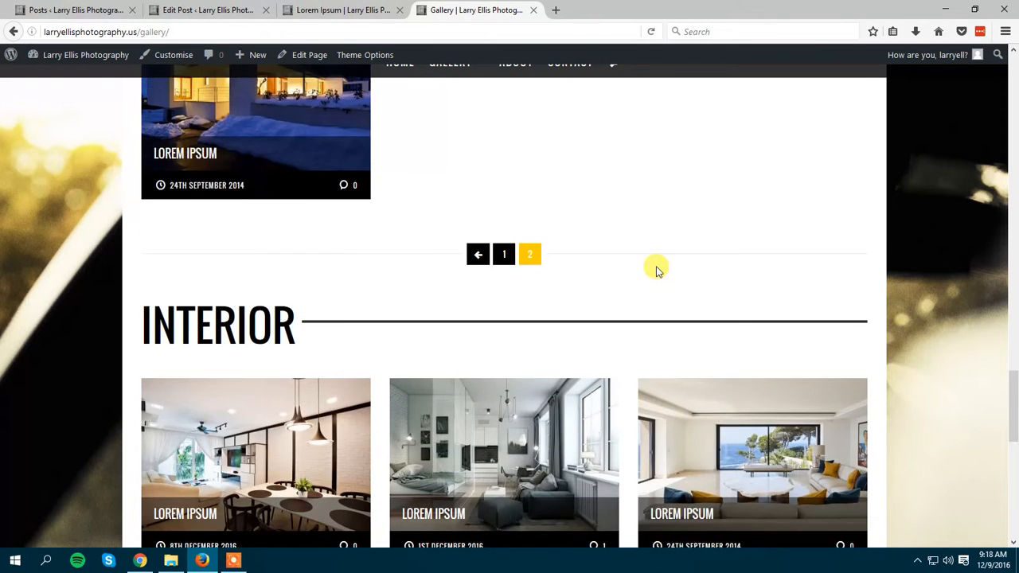
{"action": "scroll", "coordinate": [537, 308], "scroll_direction": "up", "scroll_amount": 3}
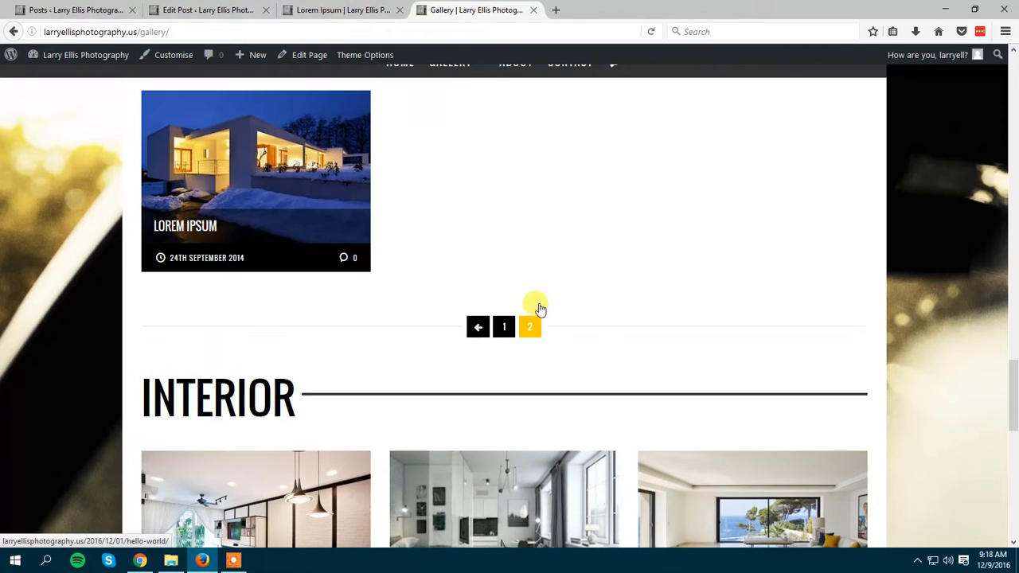
{"action": "scroll", "coordinate": [539, 307], "scroll_direction": "up", "scroll_amount": 1}
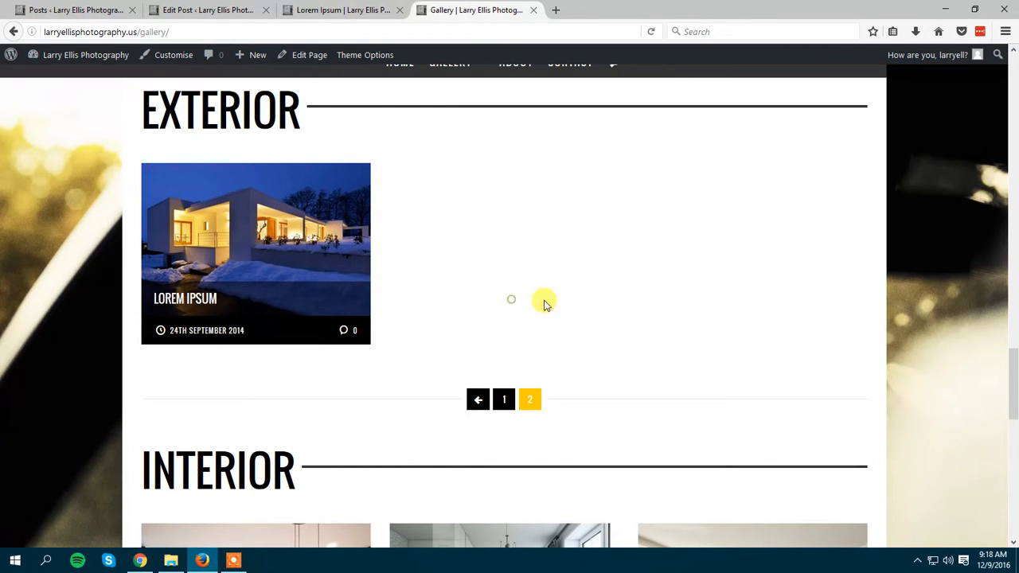
Return to the start of the Gallery page and point out the Architecture heading.
{"action": "scroll", "coordinate": [629, 357], "scroll_direction": "up", "scroll_amount": 4}
{"action": "left_click_drag", "start_coordinate": [1013, 358], "coordinate": [1016, 118]}
{"action": "left_click_drag", "start_coordinate": [367, 342], "coordinate": [140, 344]}
{"action": "left_click", "coordinate": [302, 337]}
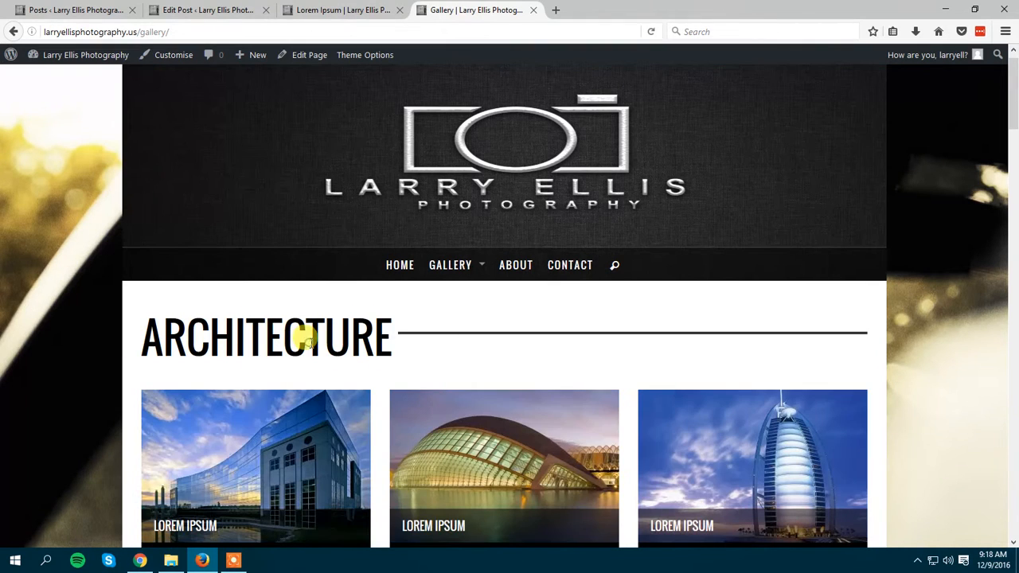
Check the updated post in the editor, then return to the gallery's Architecture section.
{"action": "left_click", "coordinate": [329, 9]}
{"action": "left_click", "coordinate": [236, 8]}
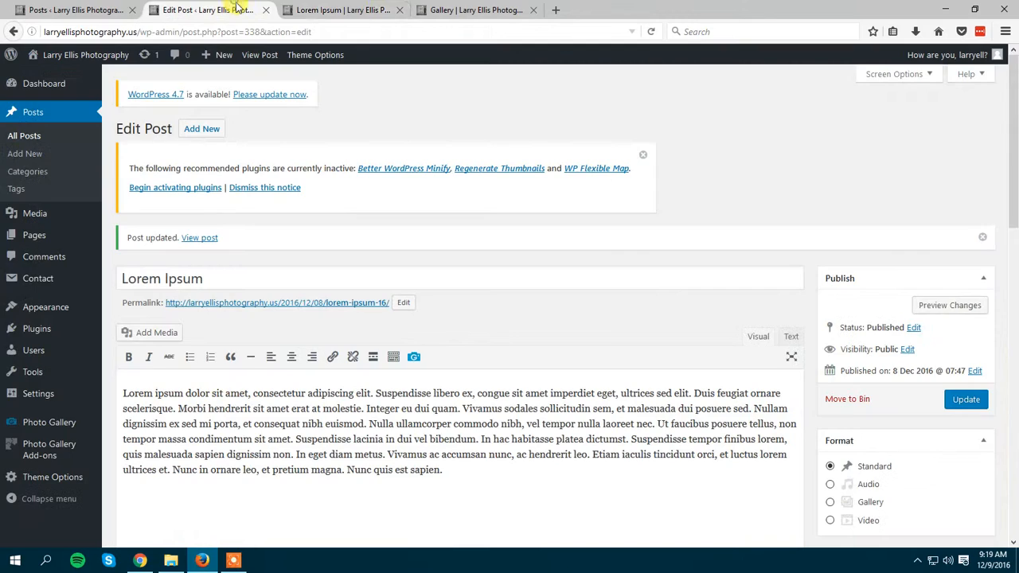
{"action": "left_click", "coordinate": [475, 9]}
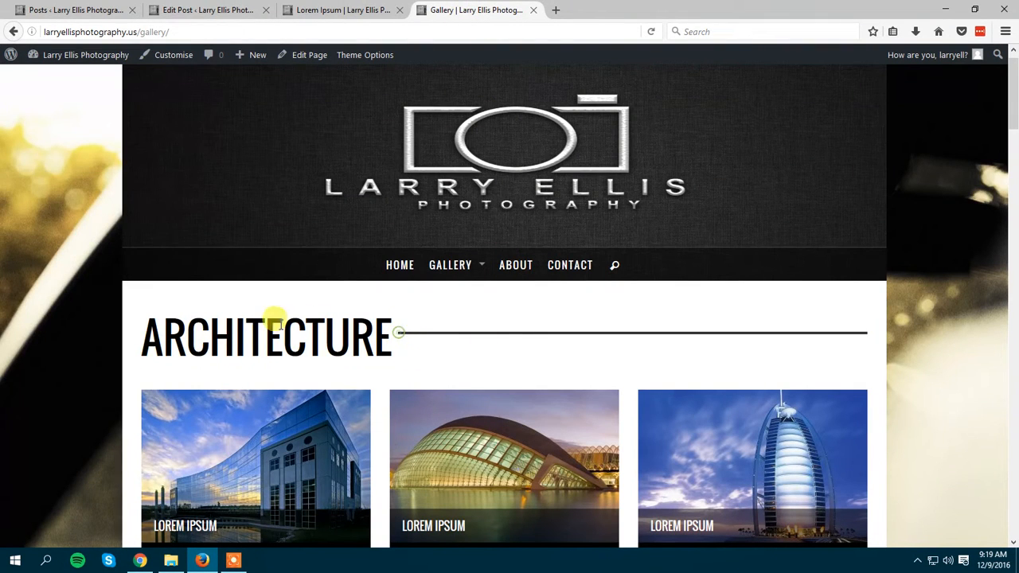
{"action": "scroll", "coordinate": [338, 326], "scroll_direction": "down", "scroll_amount": 2}
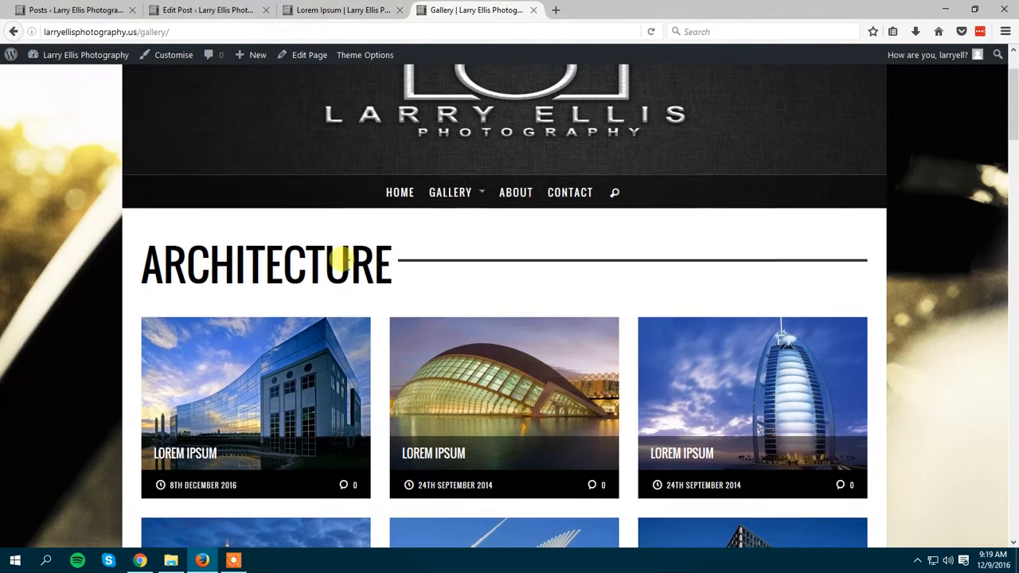
Open the post Categories screen and compare its Architecture category with the Architecture section on the Gallery page.
{"action": "left_click", "coordinate": [208, 7]}
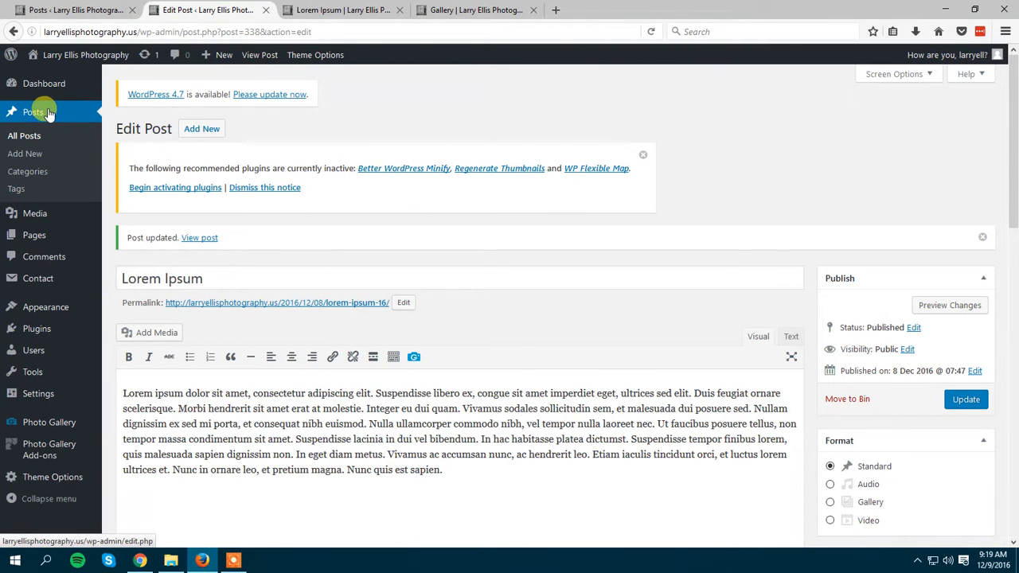
{"action": "left_click", "coordinate": [28, 172]}
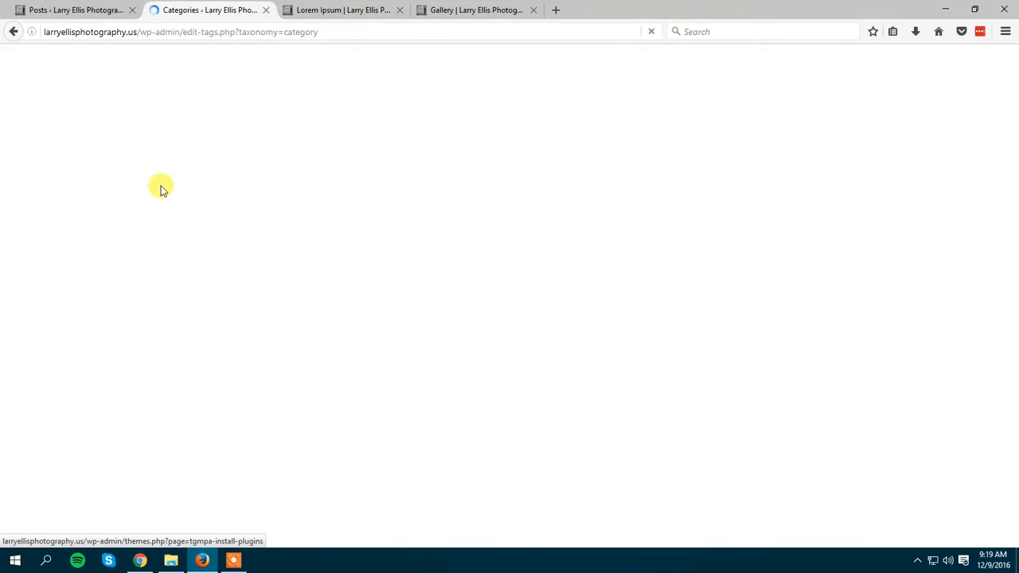
{"action": "scroll", "coordinate": [613, 272], "scroll_direction": "down", "scroll_amount": 1}
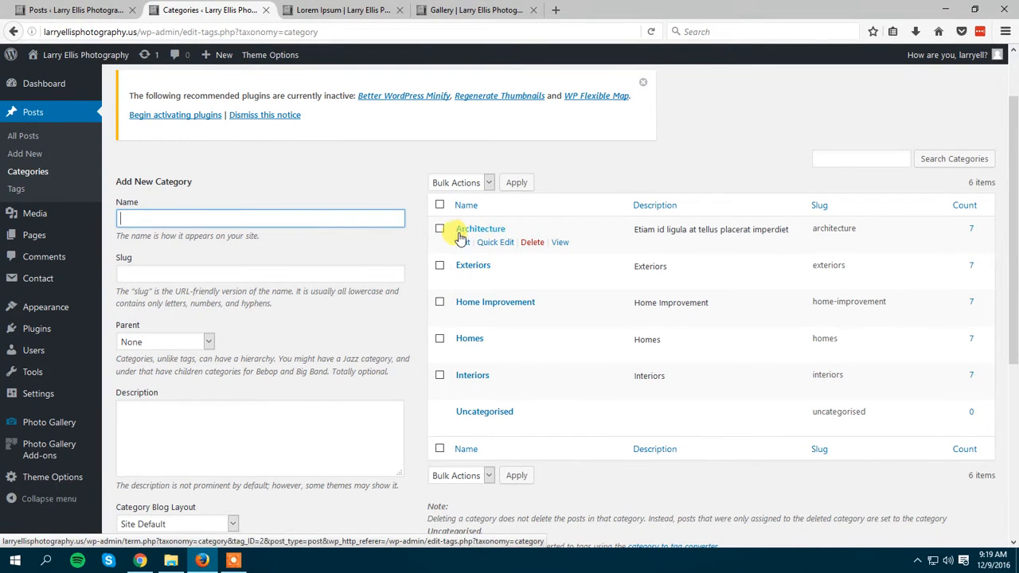
{"action": "left_click", "coordinate": [450, 10]}
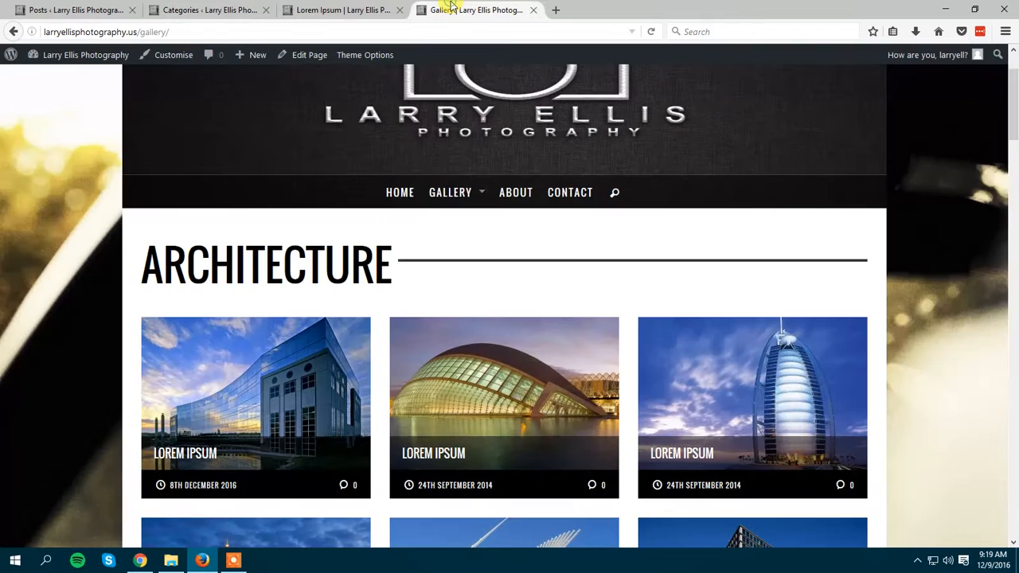
Open the Architecture category for editing and change its name to Buildings.
{"action": "left_click", "coordinate": [236, 6]}
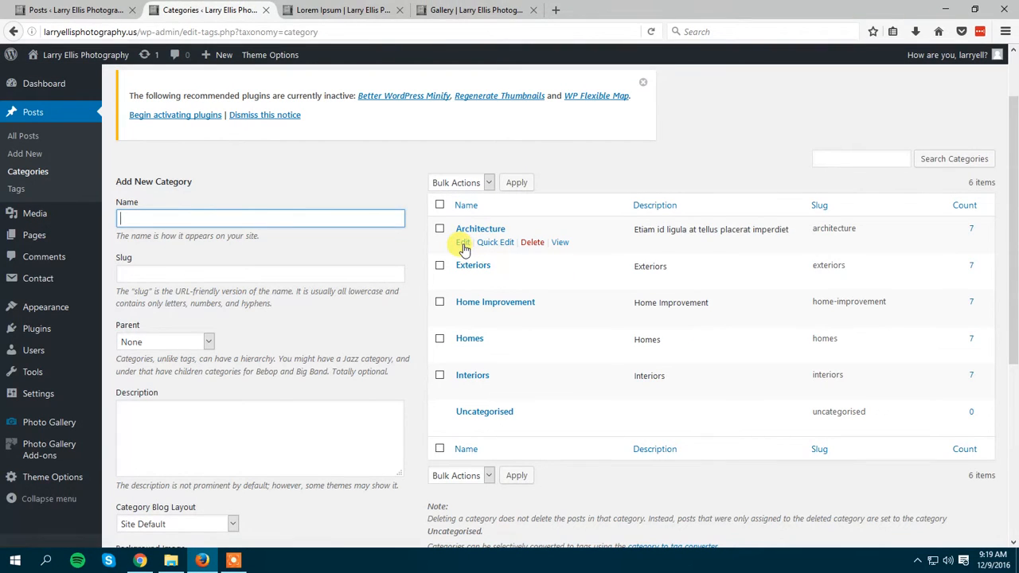
{"action": "left_click", "coordinate": [463, 244]}
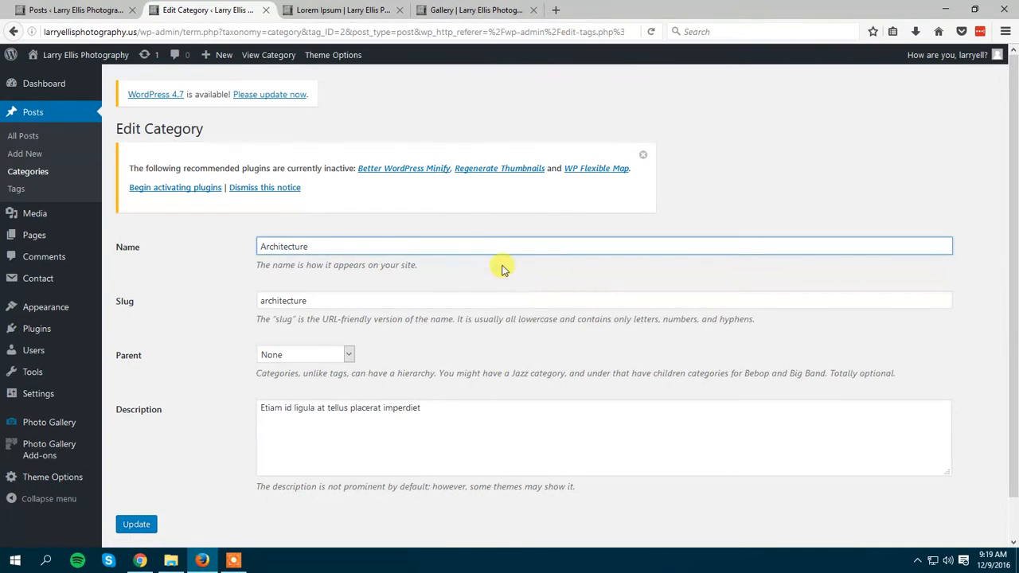
{"action": "left_click_drag", "start_coordinate": [338, 245], "coordinate": [223, 236]}
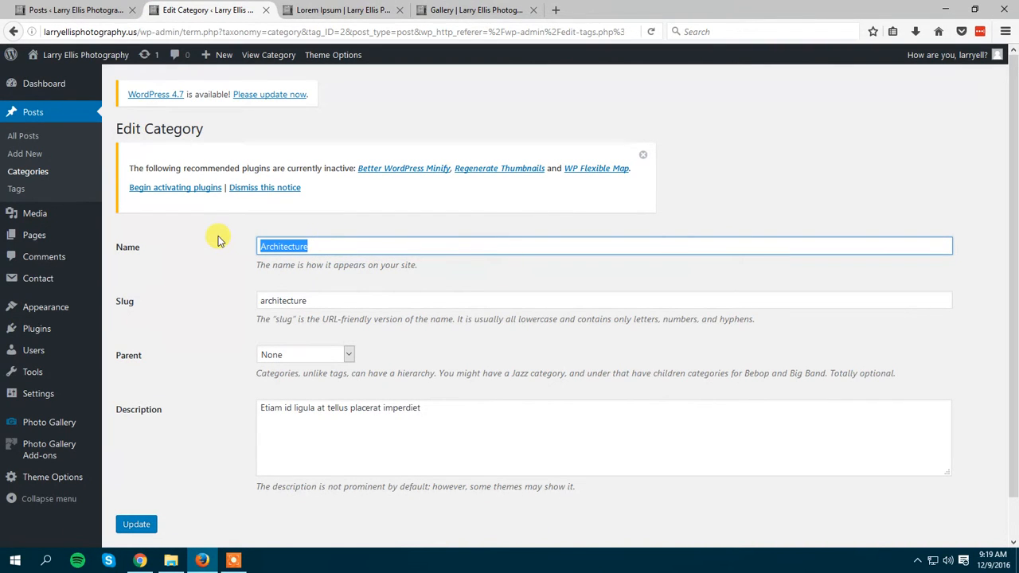
{"action": "type", "text": "Buildings"}
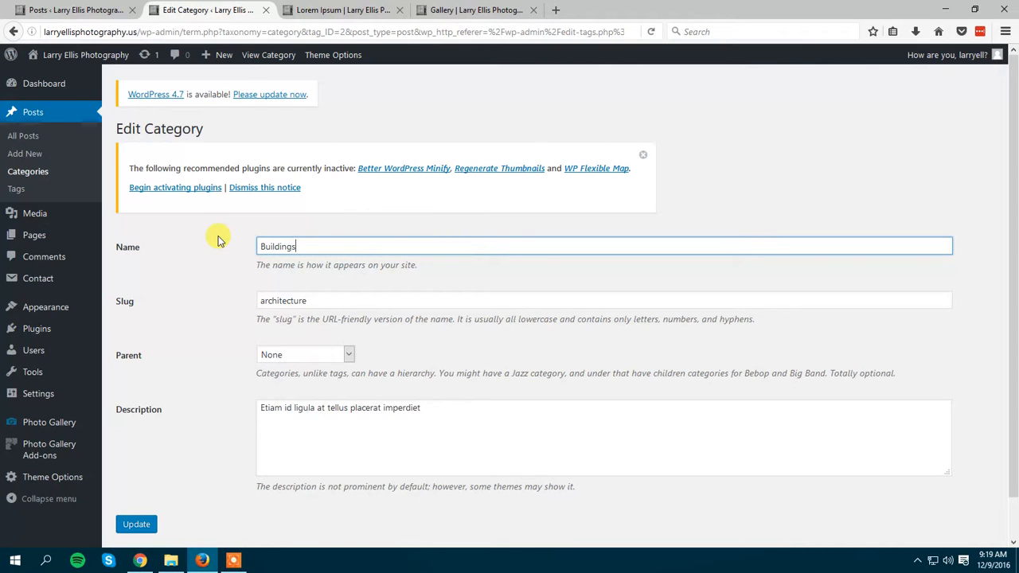
Point out the slug of the category in the edit form.
{"action": "left_click", "coordinate": [337, 301]}
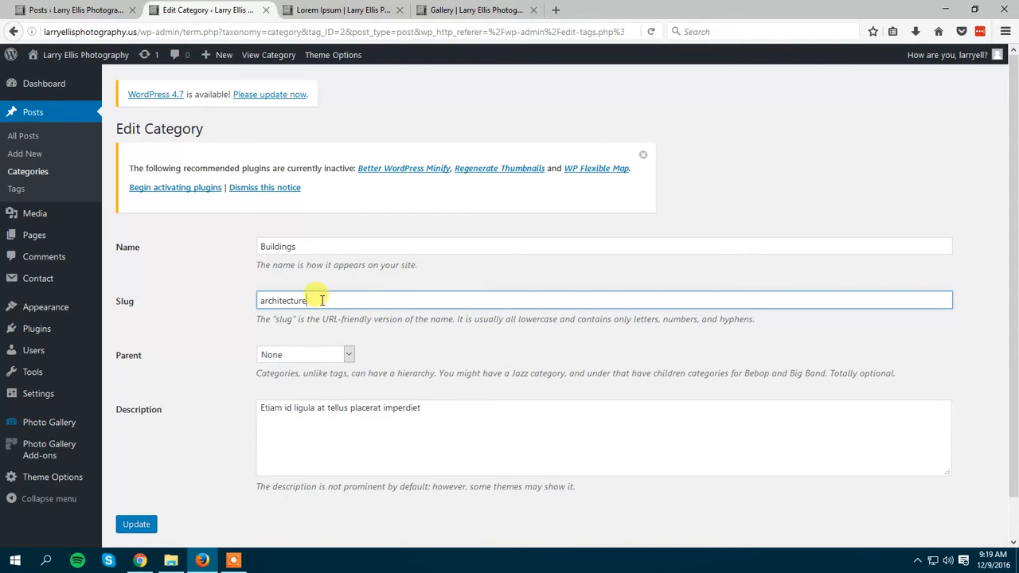
{"action": "left_click_drag", "start_coordinate": [322, 300], "coordinate": [247, 293]}
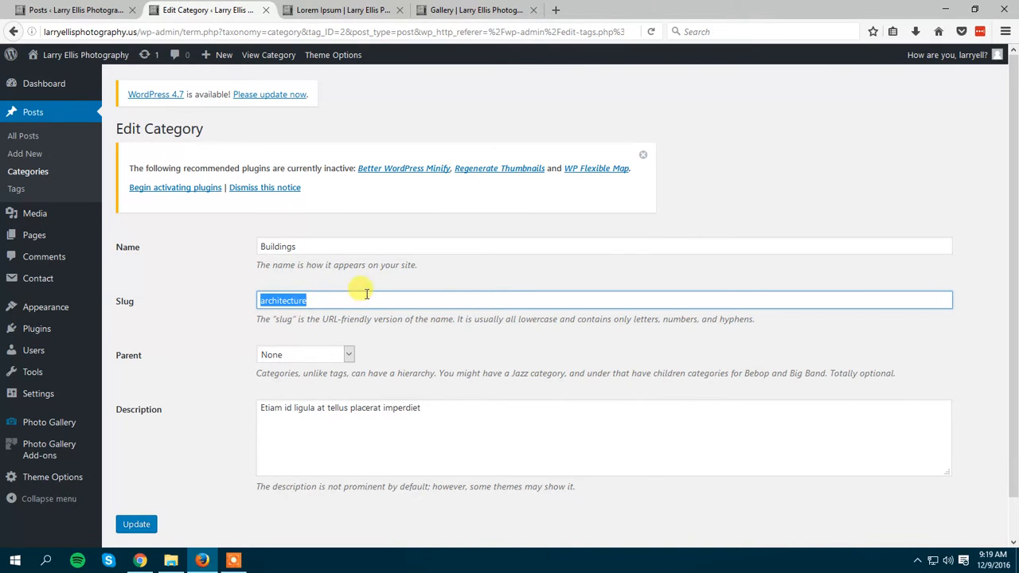
{"action": "left_click", "coordinate": [392, 342]}
{"action": "left_click", "coordinate": [331, 300]}
{"action": "left_click_drag", "start_coordinate": [331, 300], "coordinate": [197, 295]}
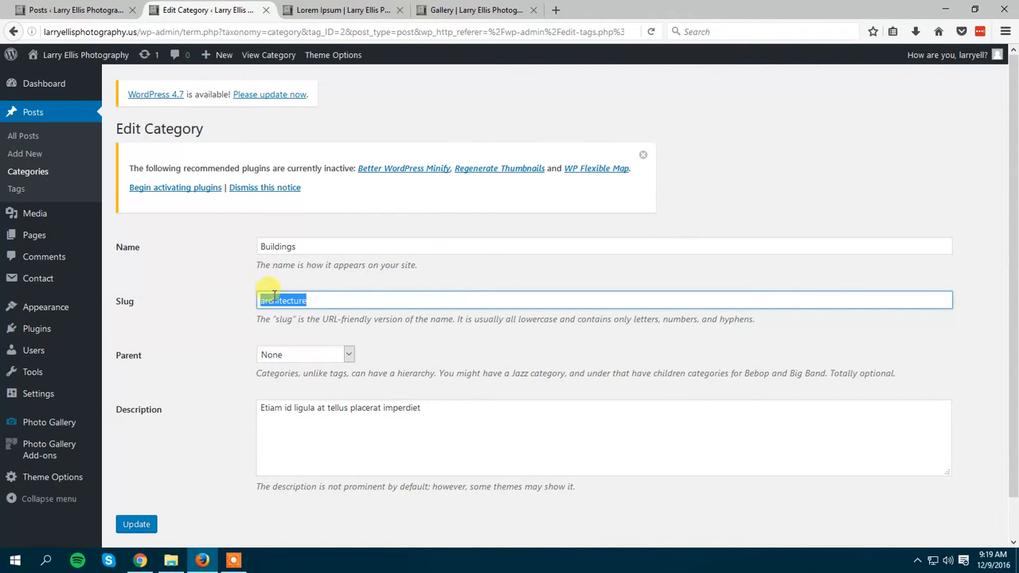
{"action": "left_click", "coordinate": [318, 306]}
Open the Architecture category page under Gallery on the live site and point out its heading and the slug in the address.
{"action": "left_click", "coordinate": [482, 9]}
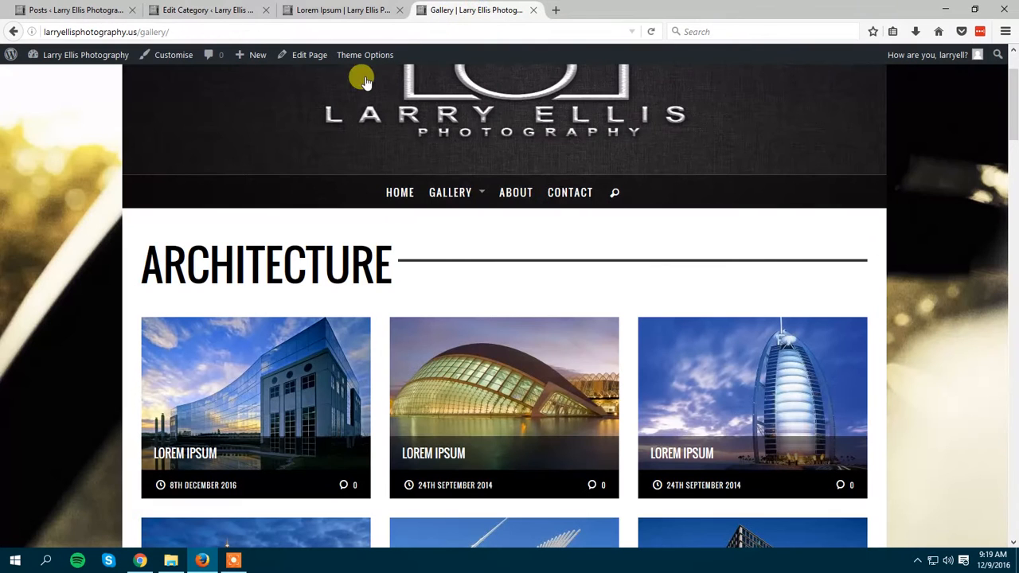
{"action": "scroll", "coordinate": [322, 155], "scroll_direction": "down", "scroll_amount": 2}
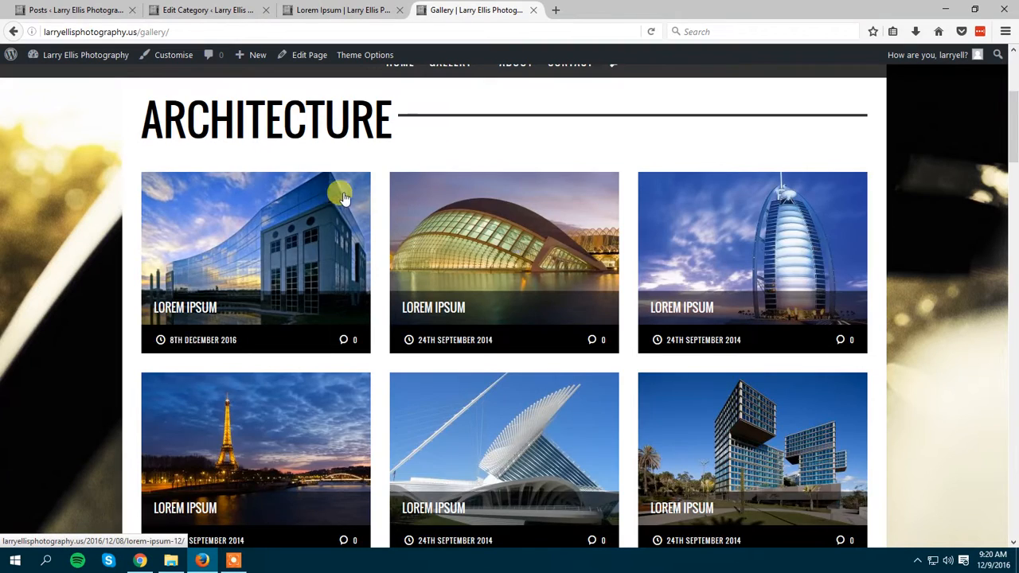
{"action": "scroll", "coordinate": [342, 193], "scroll_direction": "up", "scroll_amount": 3}
{"action": "mouse_move", "coordinate": [451, 258]}
{"action": "left_click", "coordinate": [454, 300]}
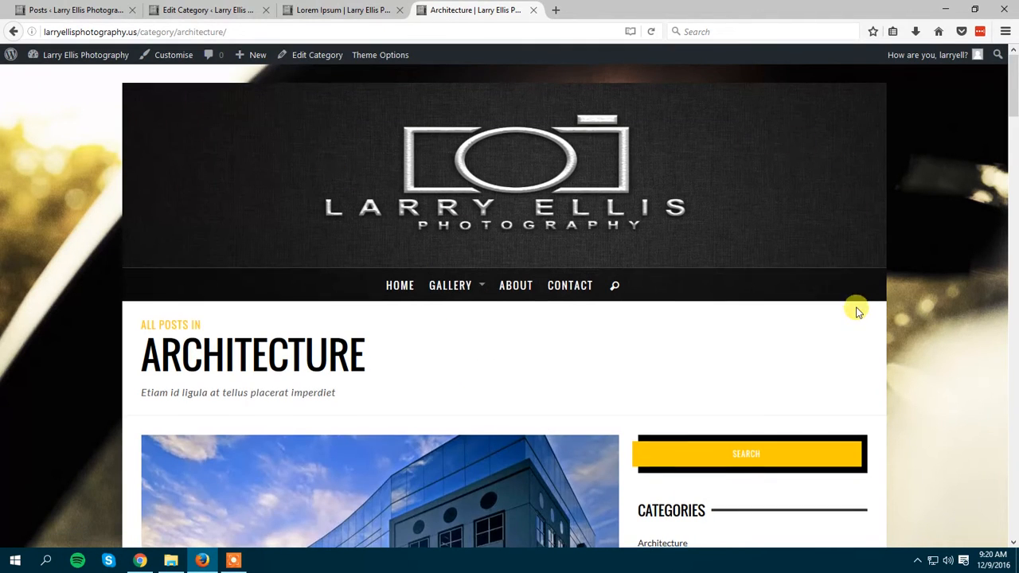
{"action": "scroll", "coordinate": [255, 167], "scroll_direction": "down", "scroll_amount": 5}
{"action": "left_click_drag", "start_coordinate": [388, 146], "coordinate": [136, 141]}
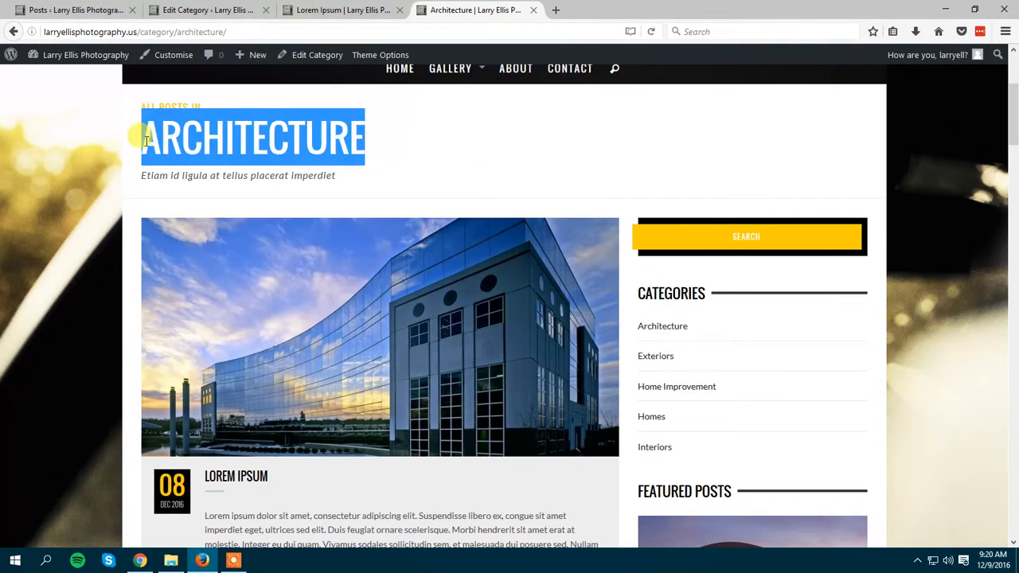
{"action": "left_click", "coordinate": [362, 156]}
{"action": "left_click_drag", "start_coordinate": [178, 31], "coordinate": [221, 29]}
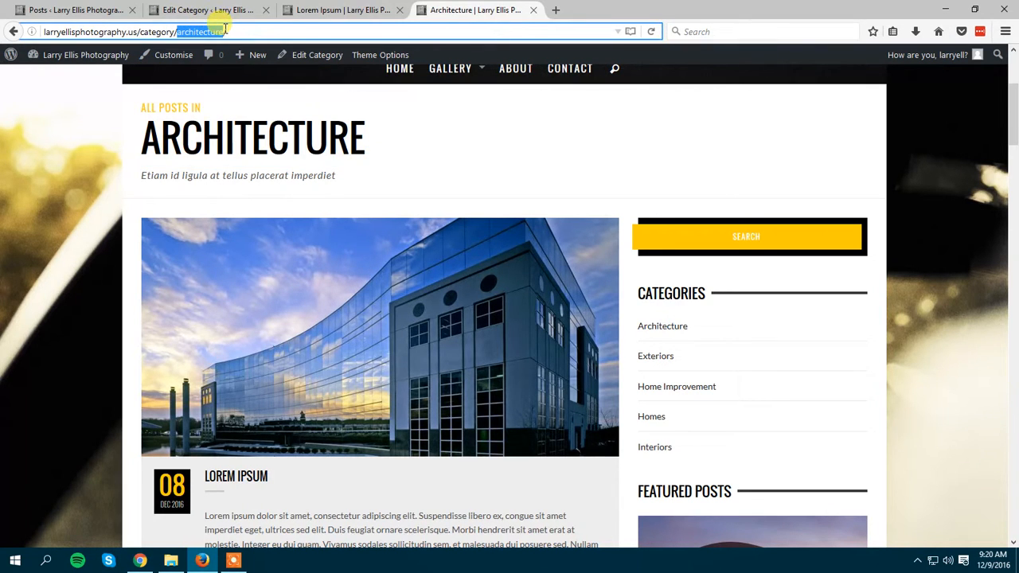
Return to the category editor, set the slug to buildings and save the category.
{"action": "left_click", "coordinate": [337, 10]}
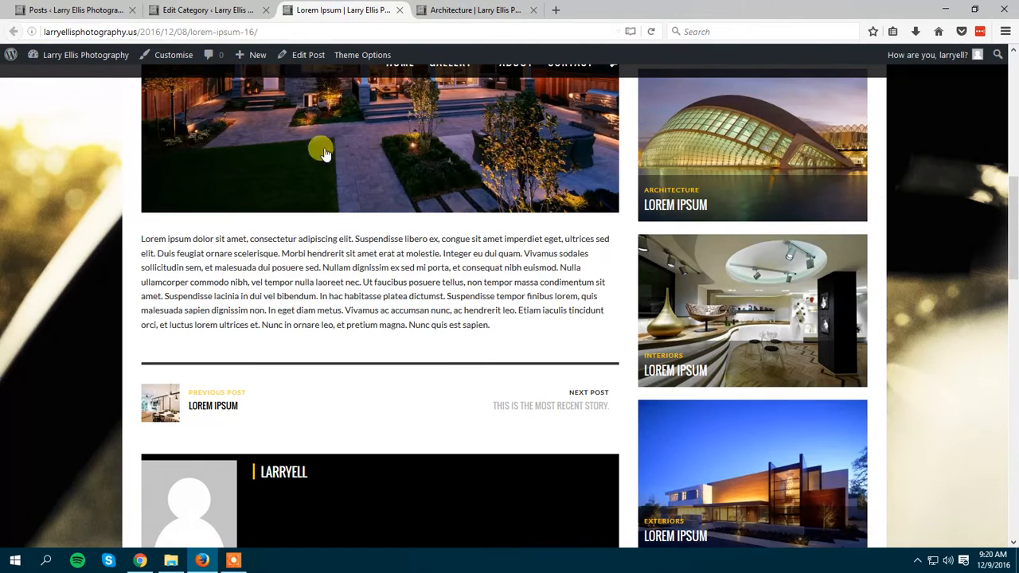
{"action": "left_click", "coordinate": [207, 10]}
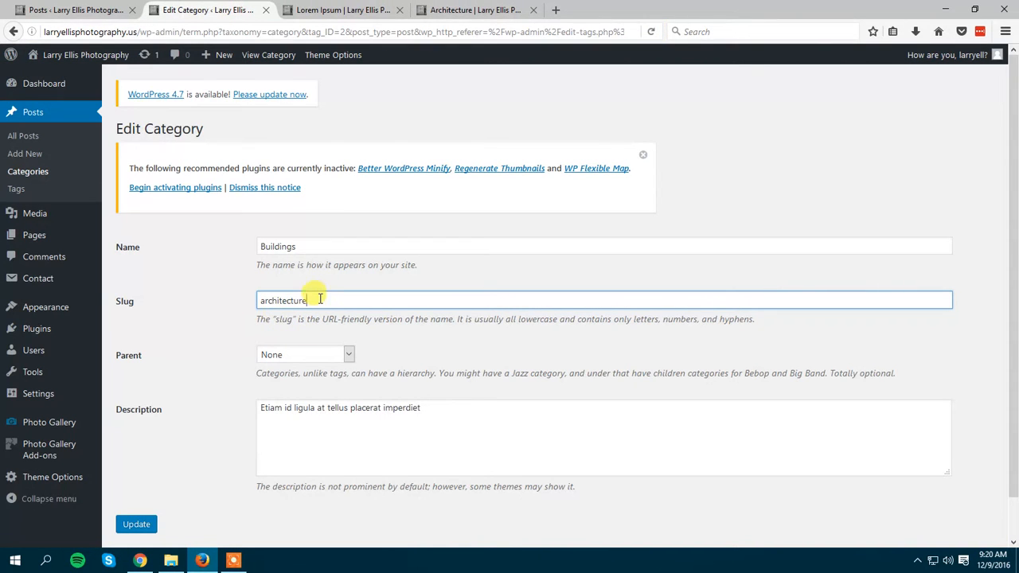
{"action": "left_click_drag", "start_coordinate": [320, 300], "coordinate": [259, 301]}
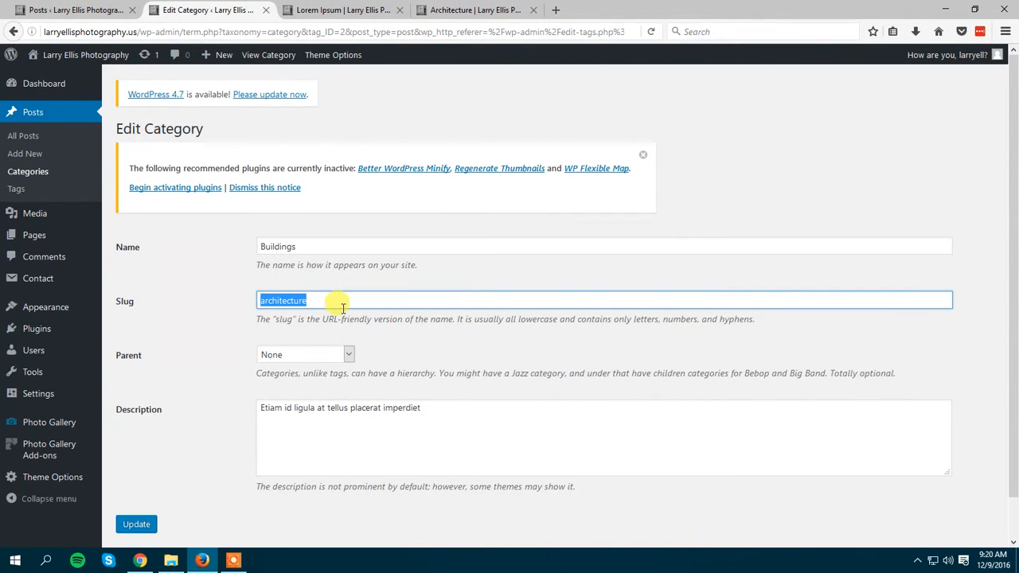
{"action": "type", "text": "buildings"}
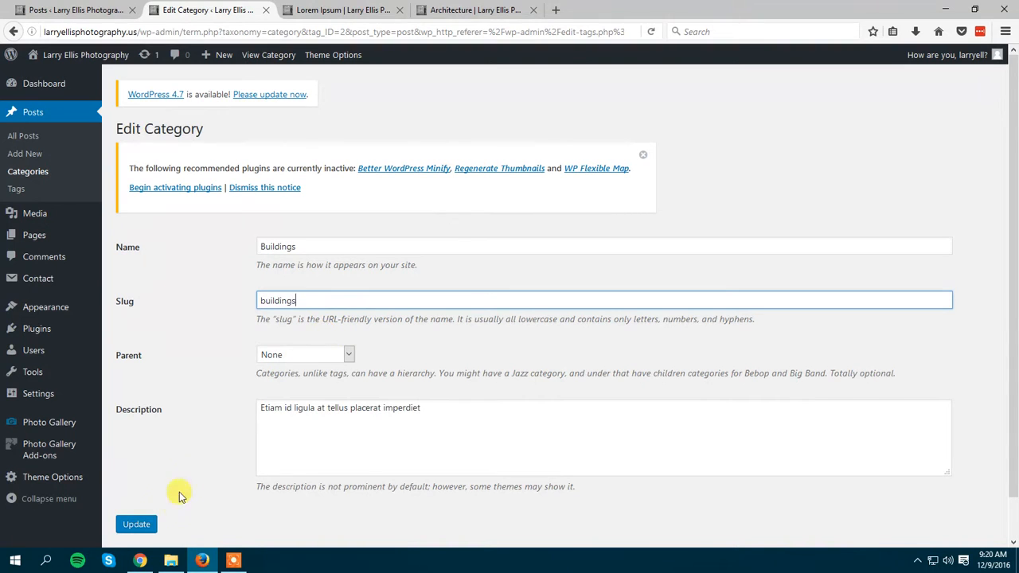
{"action": "left_click", "coordinate": [136, 523]}
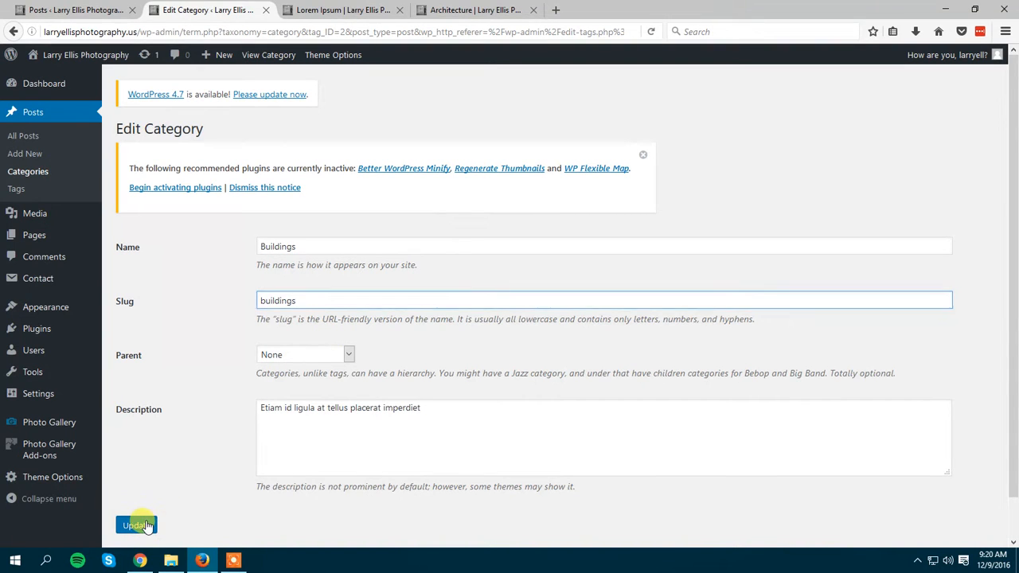
Reload the Architecture category page on the live site and point out the old slug in its address.
{"action": "left_click", "coordinate": [497, 6]}
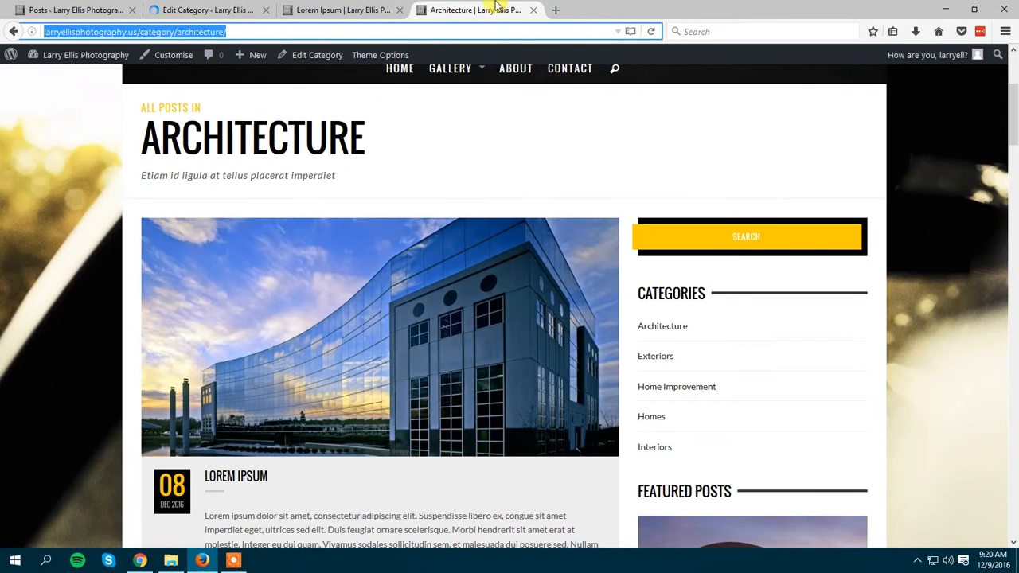
{"action": "left_click", "coordinate": [431, 132]}
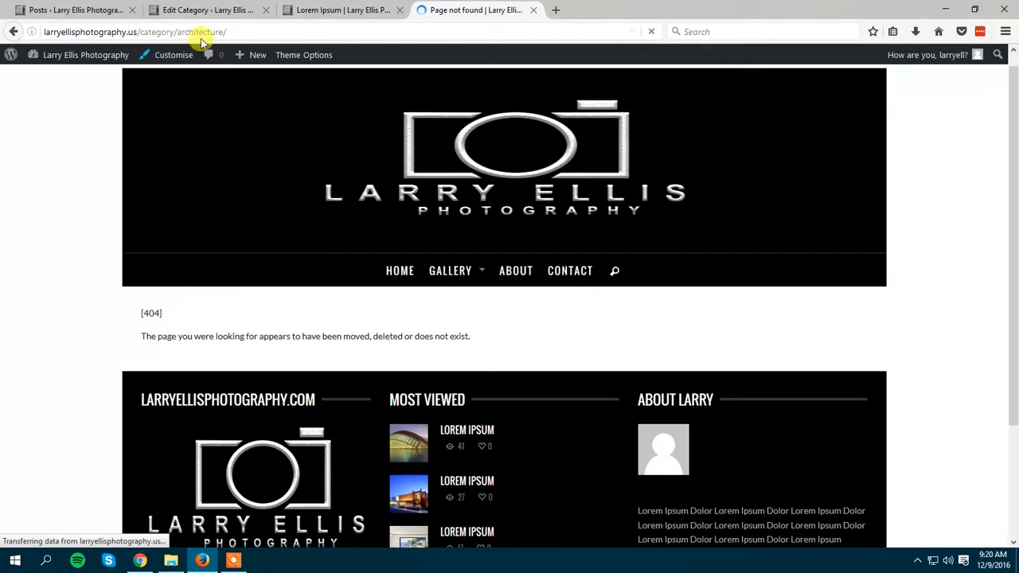
{"action": "double_click", "coordinate": [200, 32]}
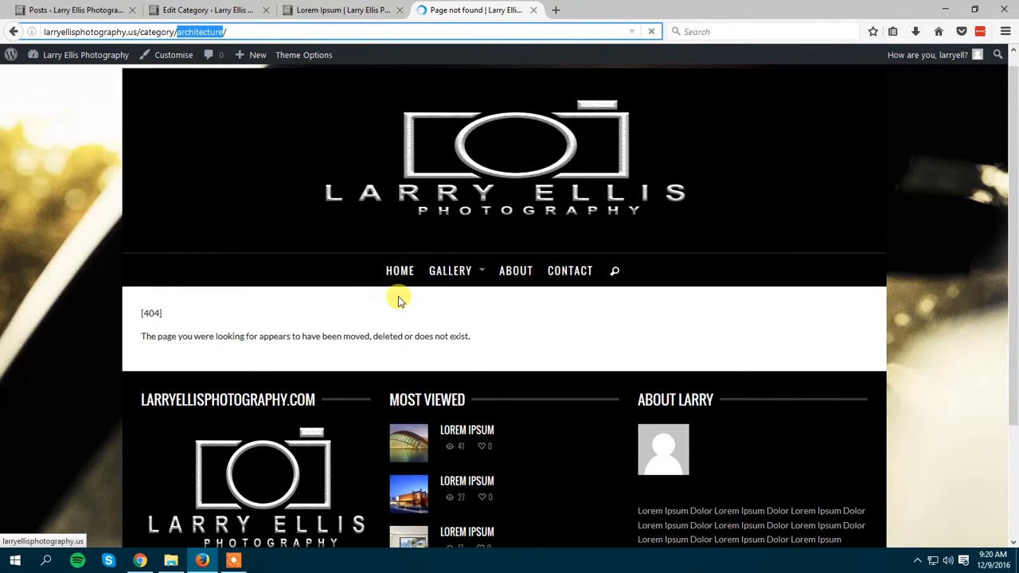
{"action": "left_click", "coordinate": [228, 32]}
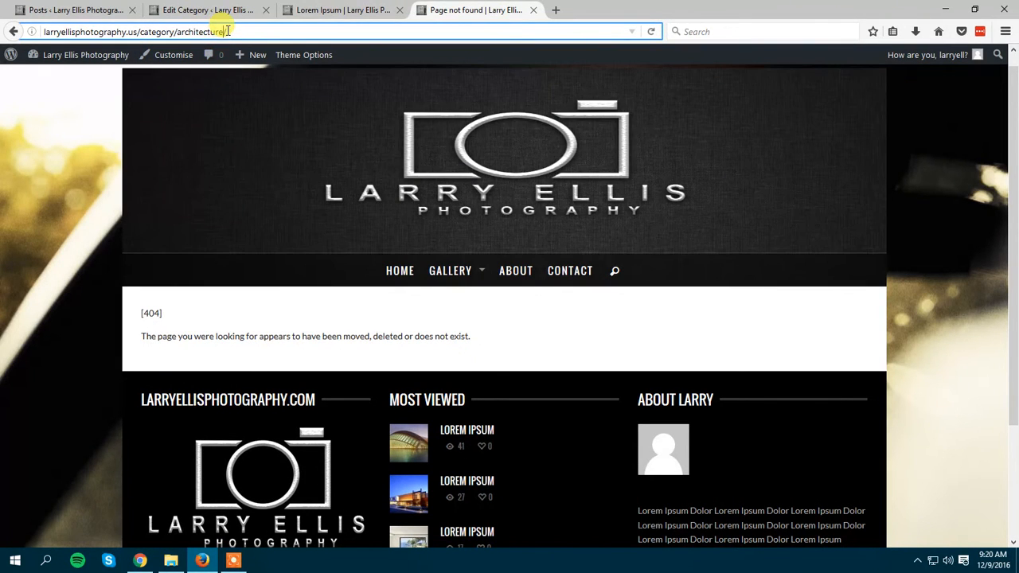
{"action": "left_click_drag", "start_coordinate": [224, 34], "coordinate": [170, 34]}
{"action": "left_click", "coordinate": [223, 33]}
Check the saved category in the editor and highlight its slug.
{"action": "left_click", "coordinate": [253, 10]}
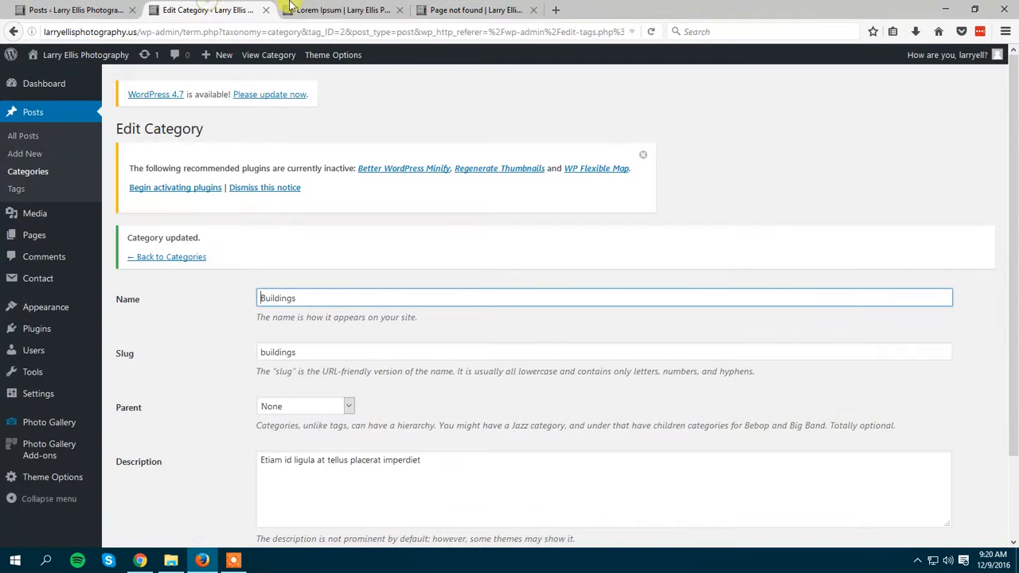
{"action": "scroll", "coordinate": [230, 390], "scroll_direction": "down", "scroll_amount": 2}
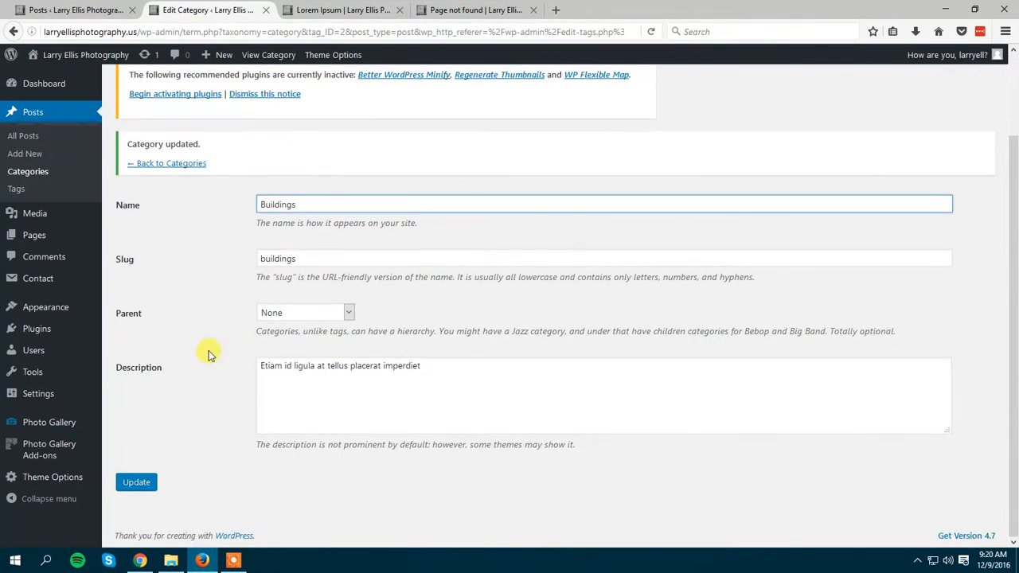
{"action": "double_click", "coordinate": [319, 263]}
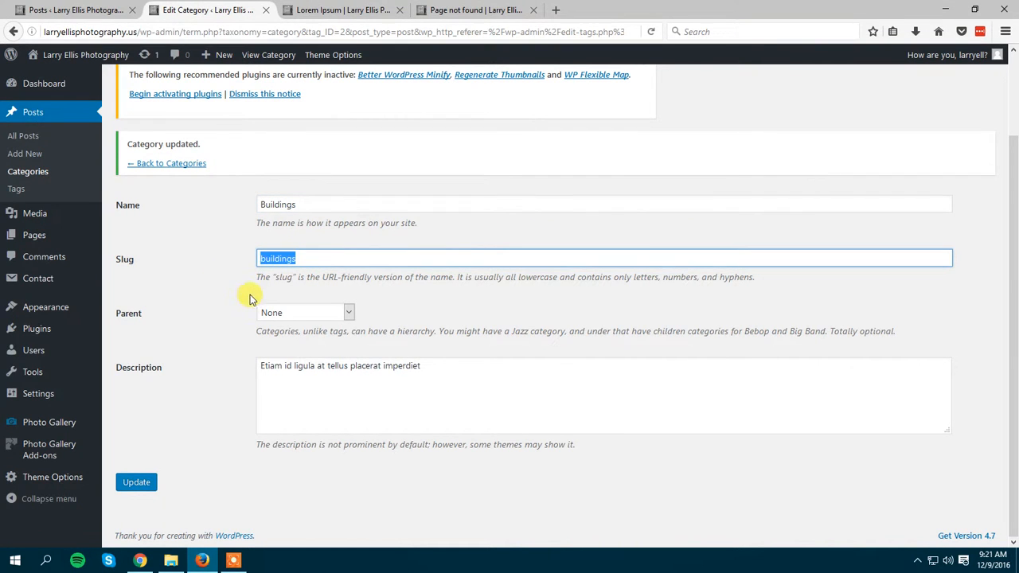
Open the Buildings category page under Gallery on the live site and examine its slug in the address and its content.
{"action": "left_click", "coordinate": [466, 10]}
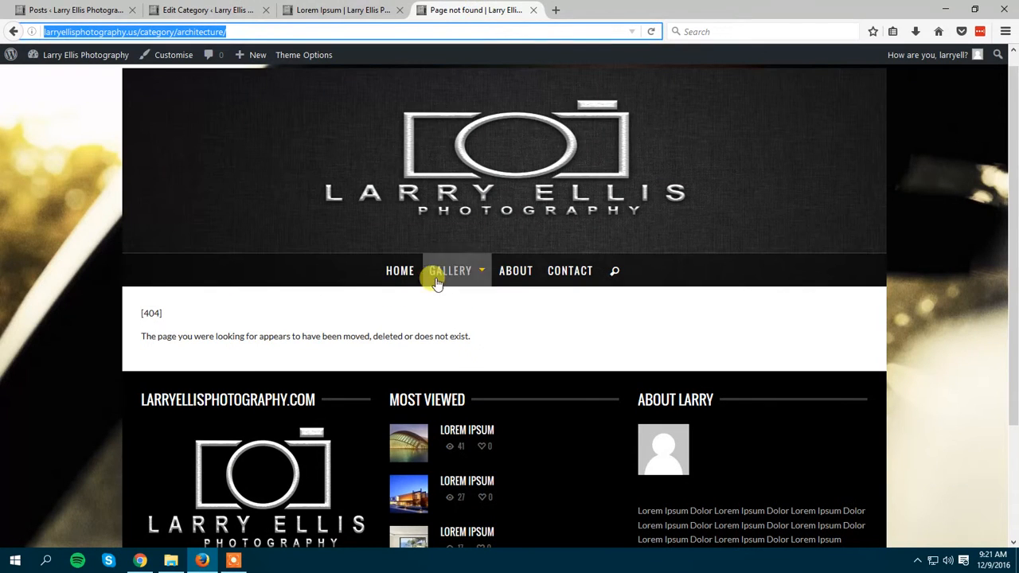
{"action": "mouse_move", "coordinate": [443, 276]}
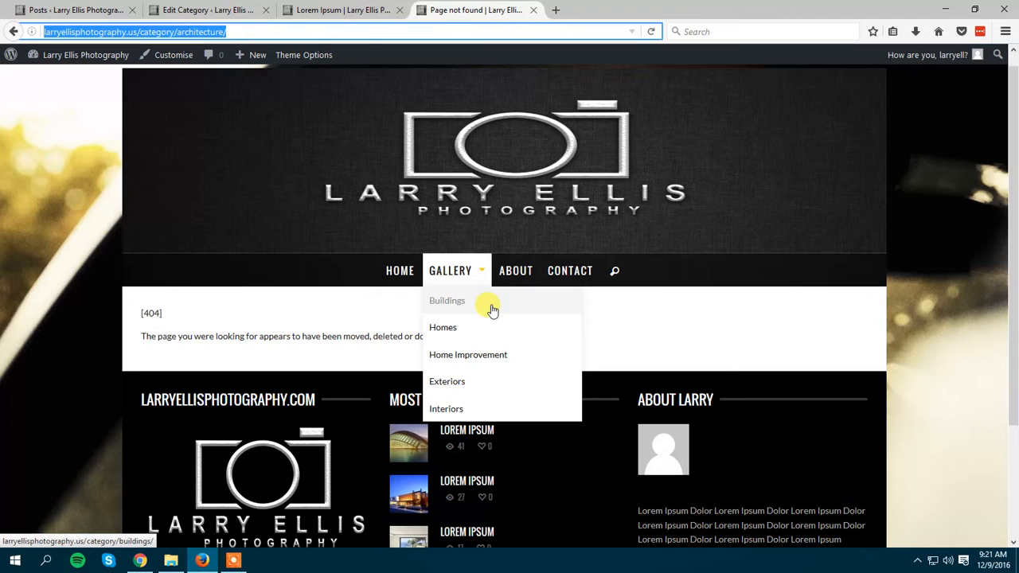
{"action": "left_click", "coordinate": [443, 305]}
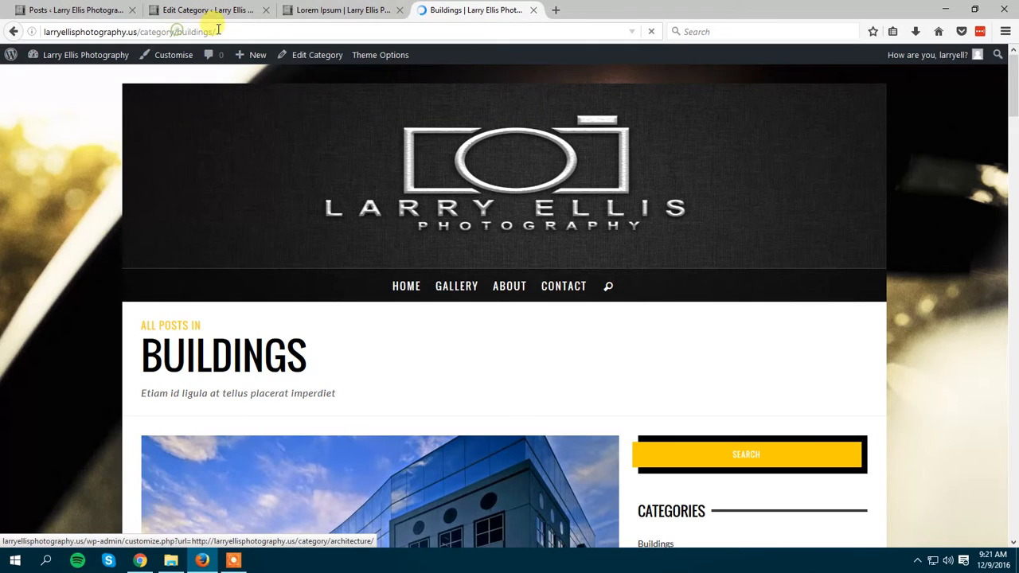
{"action": "double_click", "coordinate": [216, 31]}
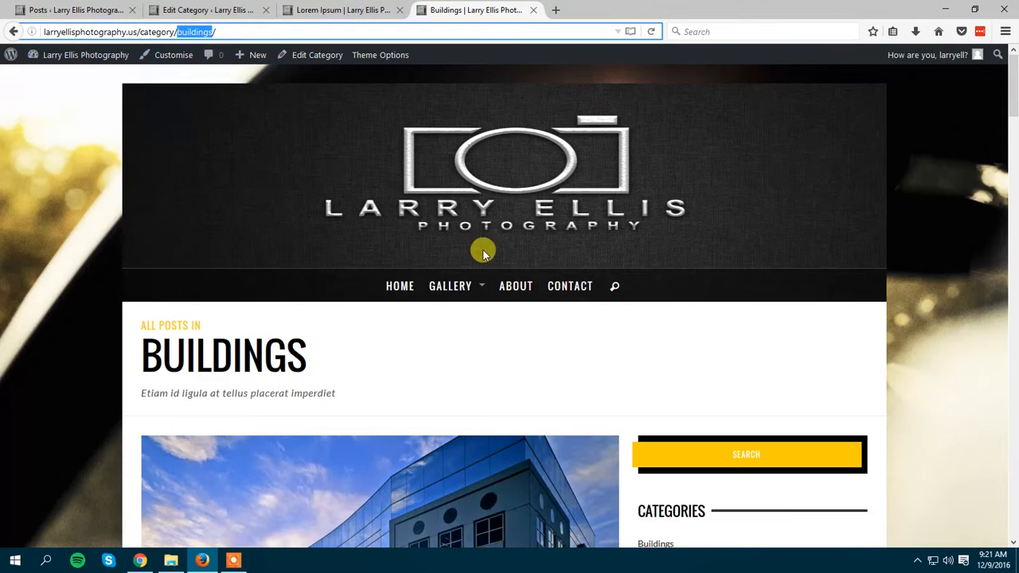
{"action": "scroll", "coordinate": [482, 250], "scroll_direction": "down", "scroll_amount": 3}
{"action": "scroll", "coordinate": [475, 192], "scroll_direction": "up", "scroll_amount": 3}
Return to the category editor and highlight the description text of the Buildings category.
{"action": "left_click", "coordinate": [233, 5]}
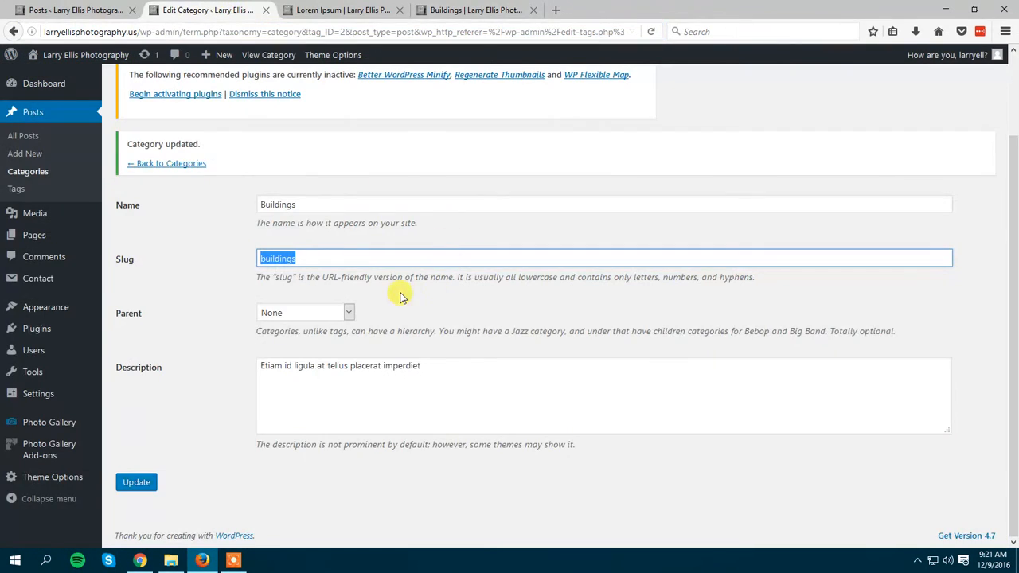
{"action": "left_click", "coordinate": [204, 380]}
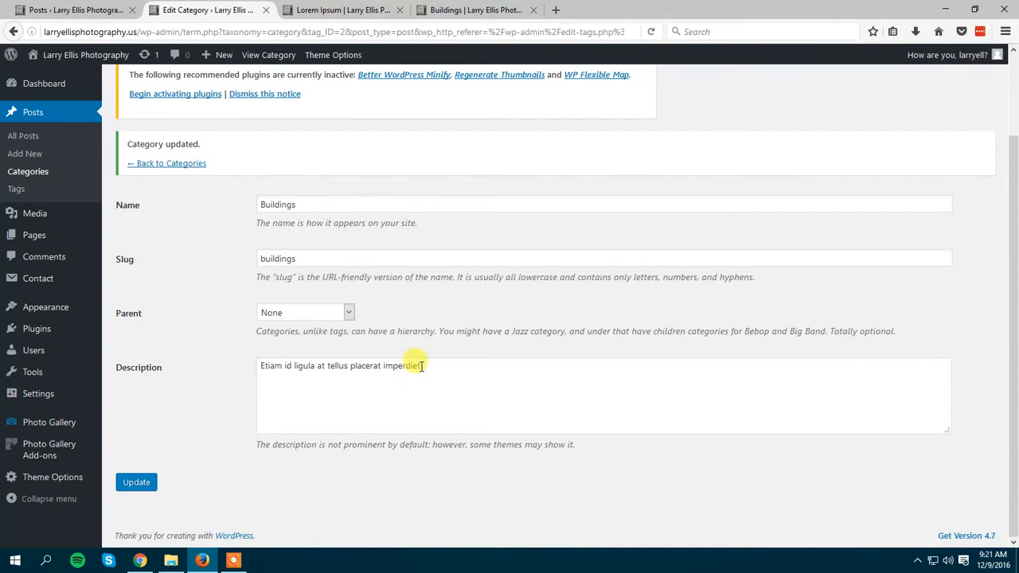
{"action": "left_click_drag", "start_coordinate": [455, 366], "coordinate": [209, 353]}
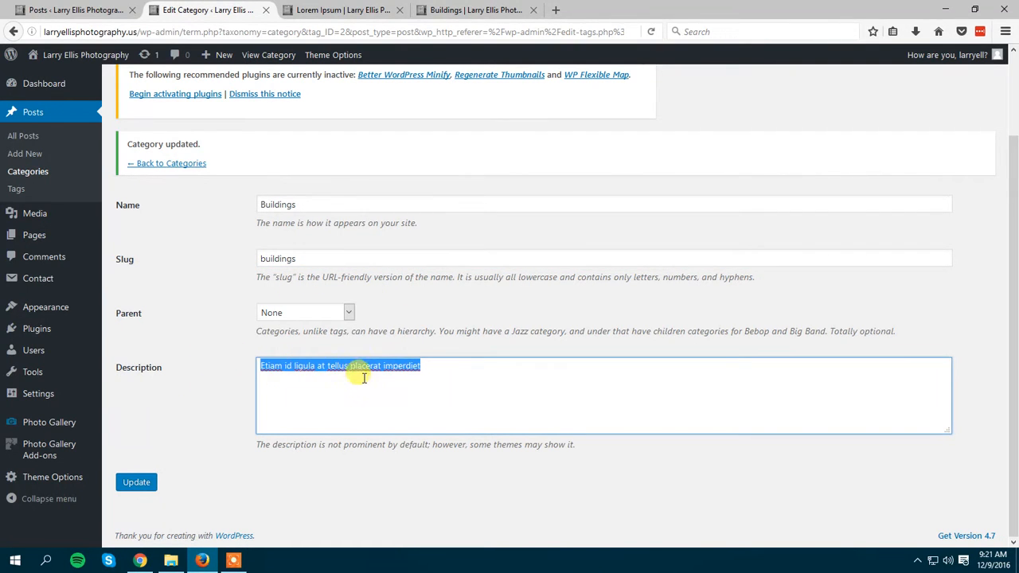
{"action": "left_click", "coordinate": [445, 392]}
{"action": "left_click_drag", "start_coordinate": [445, 368], "coordinate": [263, 357]}
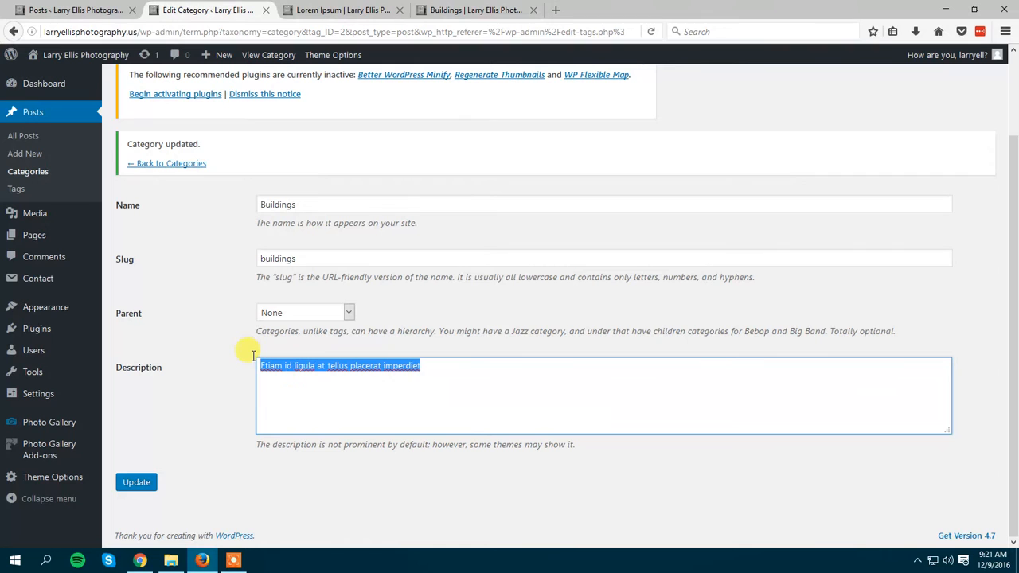
Highlight the matching description below the Buildings heading on the live category page.
{"action": "left_click", "coordinate": [436, 10]}
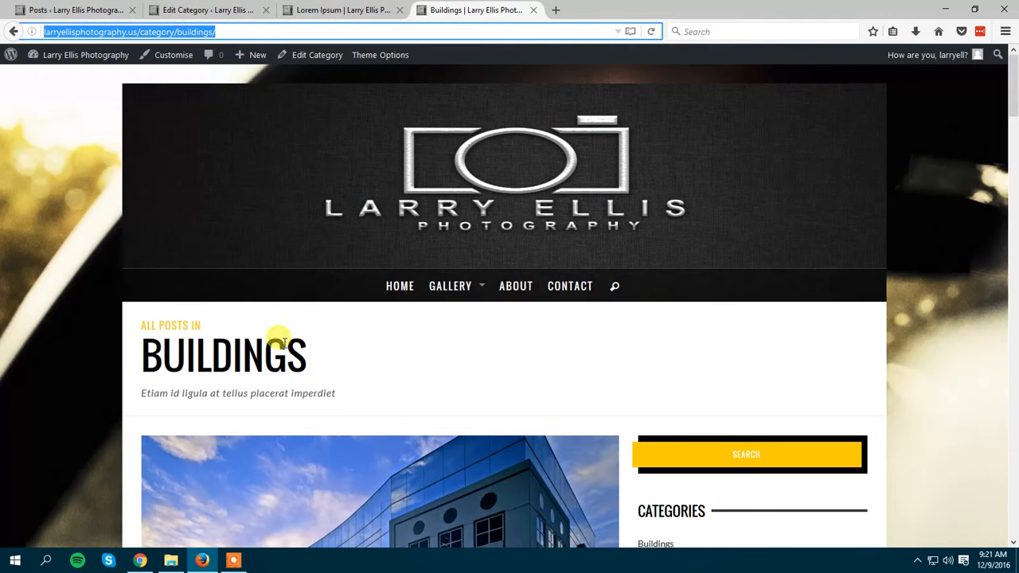
{"action": "left_click_drag", "start_coordinate": [342, 395], "coordinate": [225, 409]}
{"action": "left_click", "coordinate": [121, 386]}
{"action": "left_click", "coordinate": [319, 394]}
{"action": "left_click_drag", "start_coordinate": [345, 398], "coordinate": [136, 394]}
Go back to the Buildings category editor and select its entire description text.
{"action": "left_click", "coordinate": [287, 8]}
{"action": "left_click", "coordinate": [231, 9]}
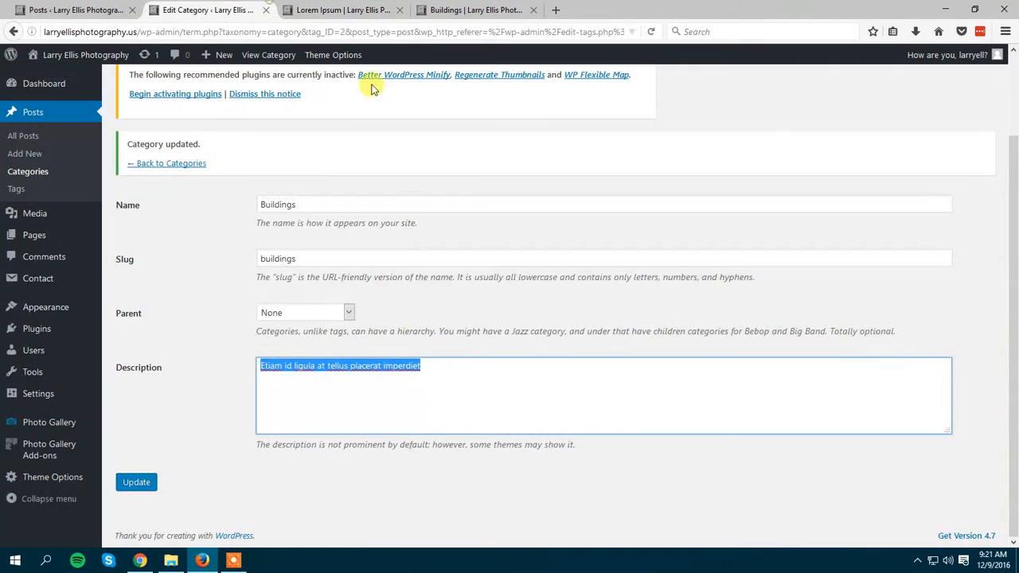
{"action": "left_click_drag", "start_coordinate": [450, 366], "coordinate": [214, 370]}
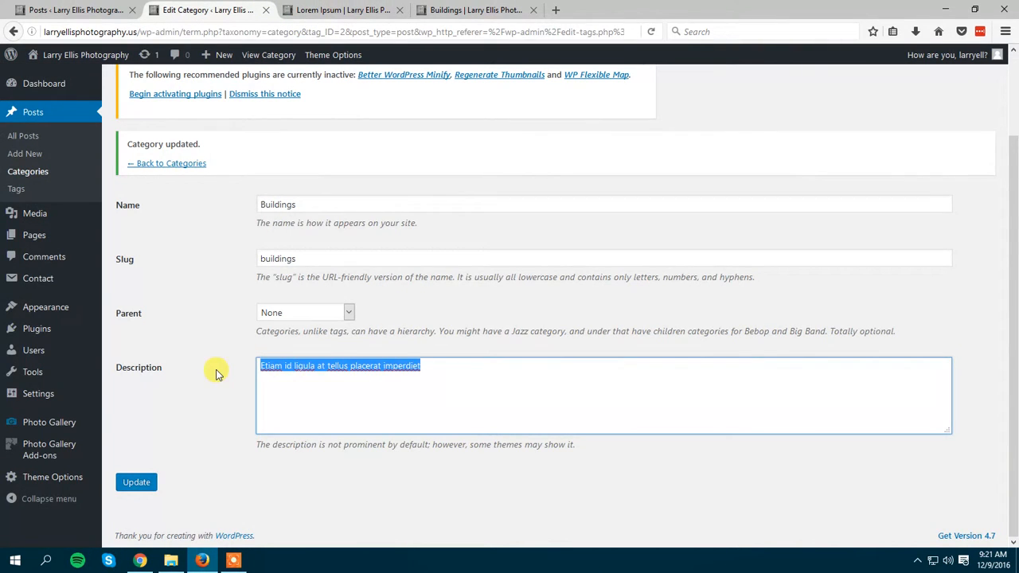
Delete the Buildings category's description, update the category, and check the area below the Buildings heading on the live page.
{"action": "key", "text": "BackSpace"}
{"action": "left_click", "coordinate": [136, 481]}
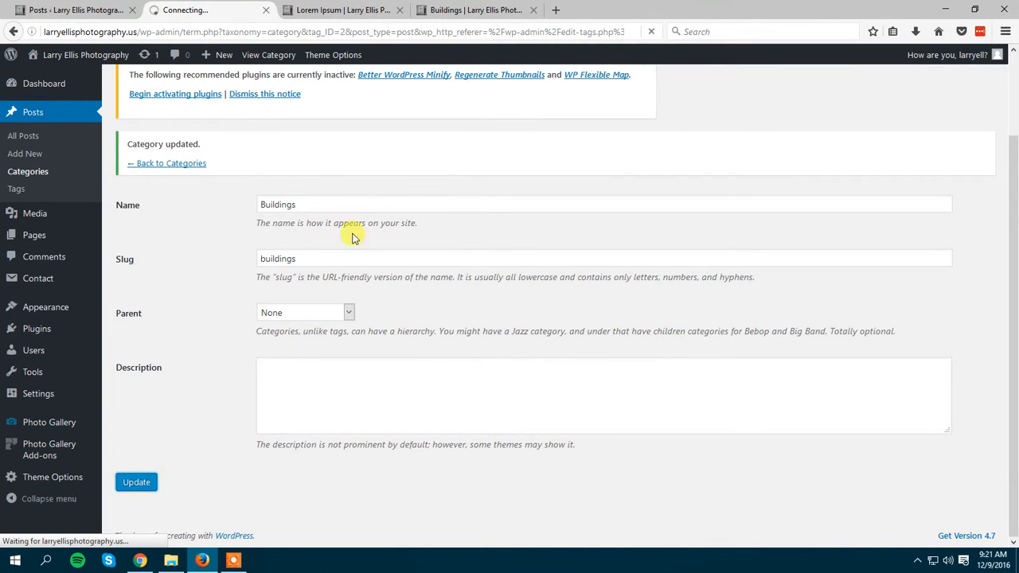
{"action": "left_click", "coordinate": [451, 10]}
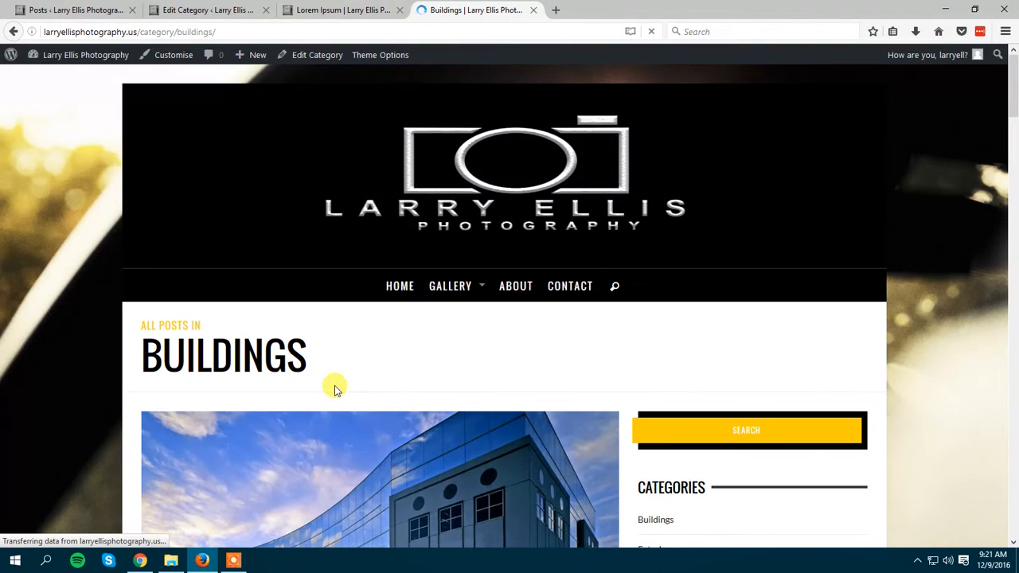
{"action": "left_click_drag", "start_coordinate": [382, 386], "coordinate": [168, 377]}
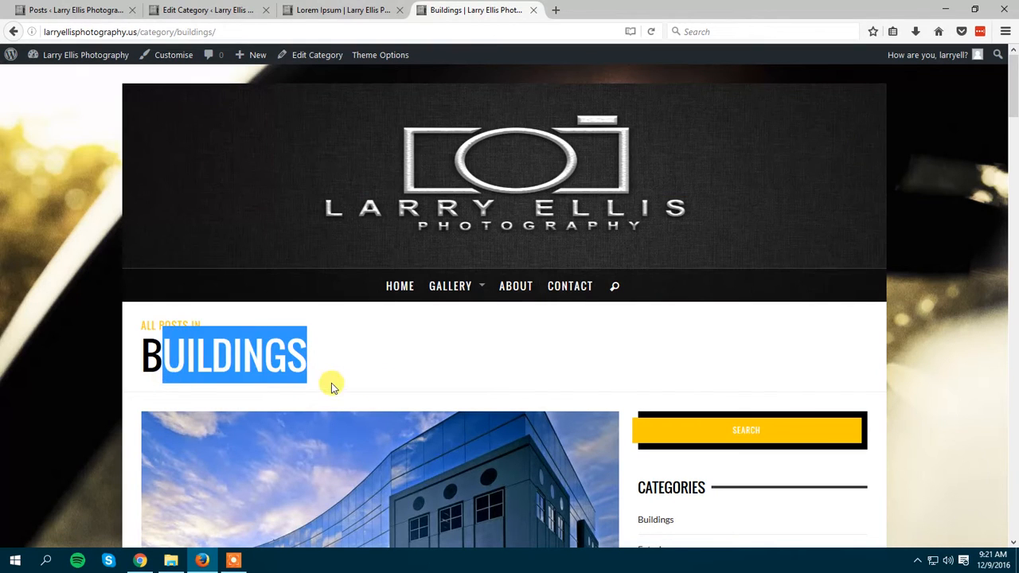
{"action": "left_click", "coordinate": [331, 385]}
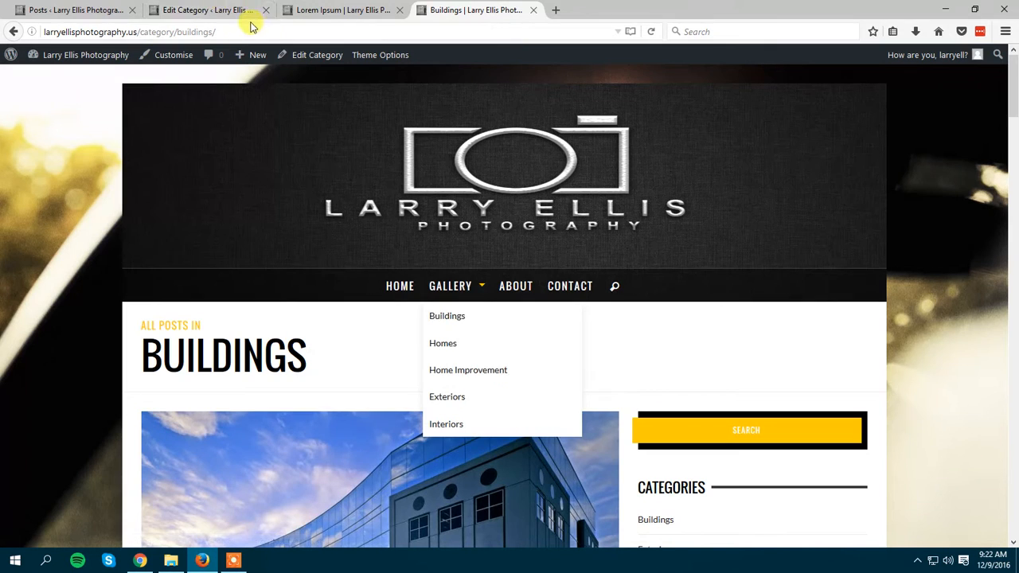
Return to the Buildings category editor and open the categories overview with its form for adding a category.
{"action": "left_click", "coordinate": [222, 8]}
{"action": "scroll", "coordinate": [374, 271], "scroll_direction": "down", "scroll_amount": 3}
{"action": "scroll", "coordinate": [345, 269], "scroll_direction": "up", "scroll_amount": 3}
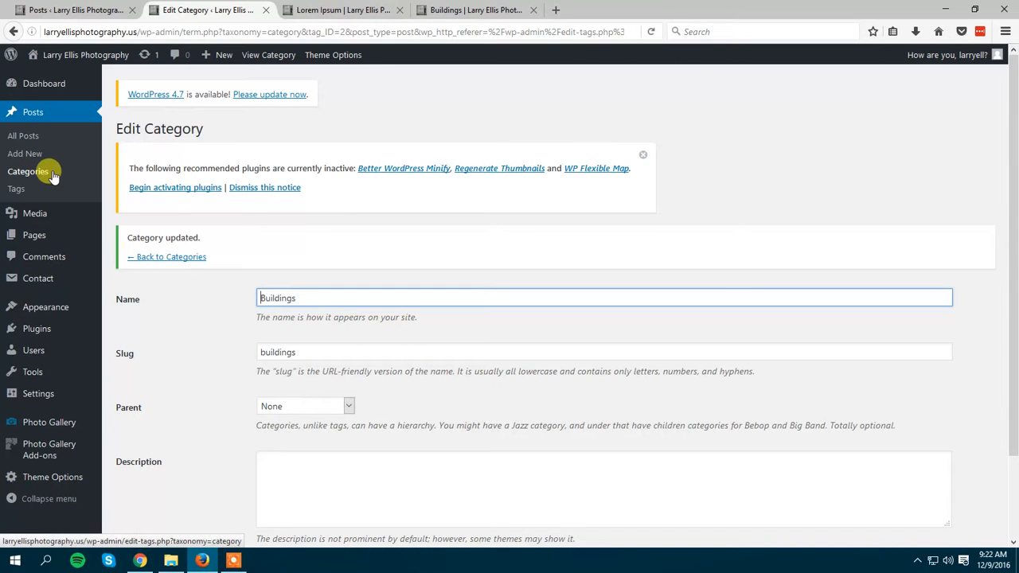
{"action": "scroll", "coordinate": [223, 263], "scroll_direction": "down", "scroll_amount": 3}
{"action": "scroll", "coordinate": [237, 294], "scroll_direction": "up", "scroll_amount": 3}
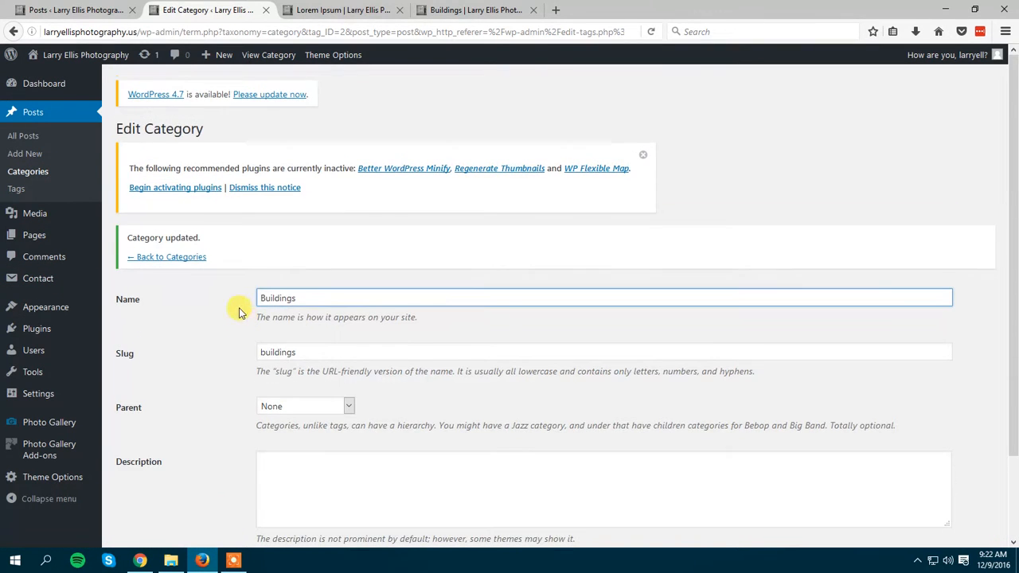
{"action": "left_click", "coordinate": [33, 172]}
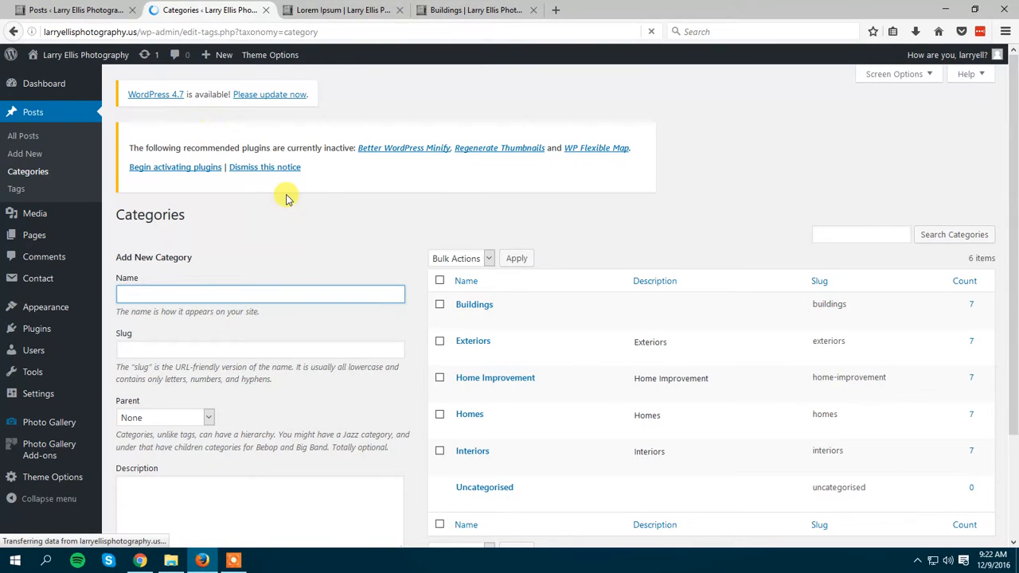
{"action": "scroll", "coordinate": [430, 256], "scroll_direction": "down", "scroll_amount": 2}
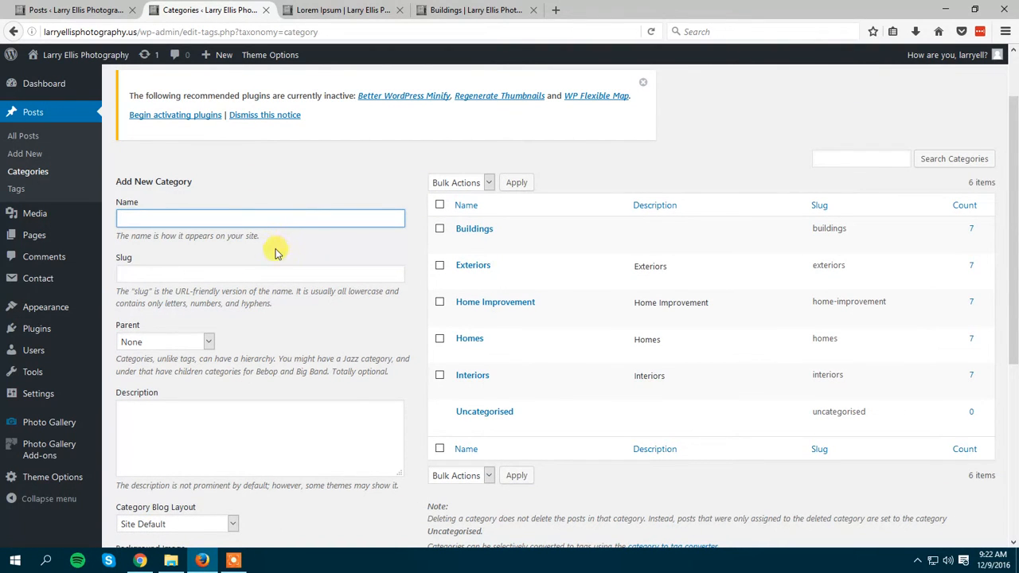
Enter Plumbing as the name of the new category.
{"action": "left_click", "coordinate": [245, 216]}
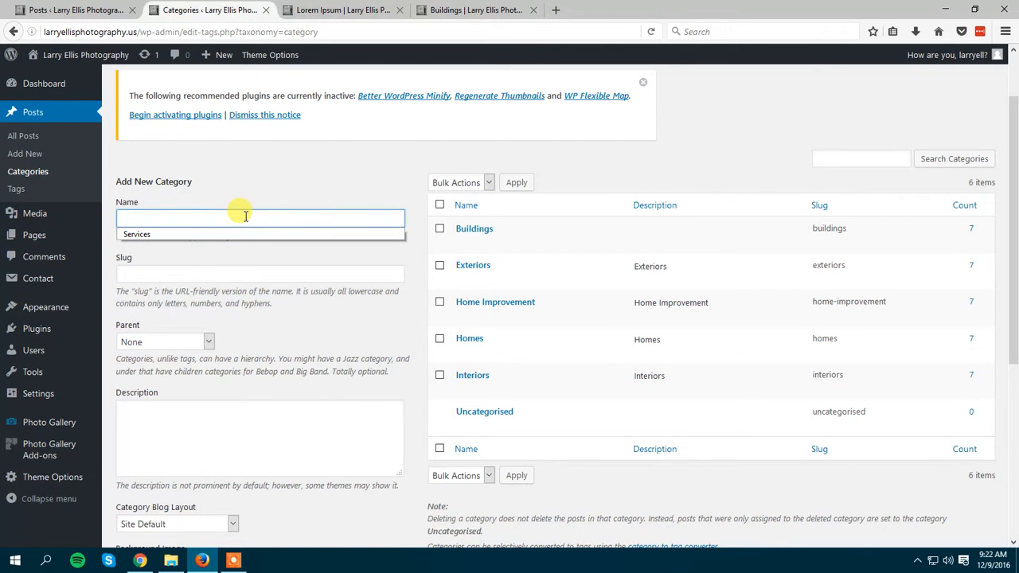
{"action": "type", "text": "Plumbing"}
Examine the blank slug field of the new category and highlight the name Plumbing for comparison.
{"action": "left_click", "coordinate": [168, 275]}
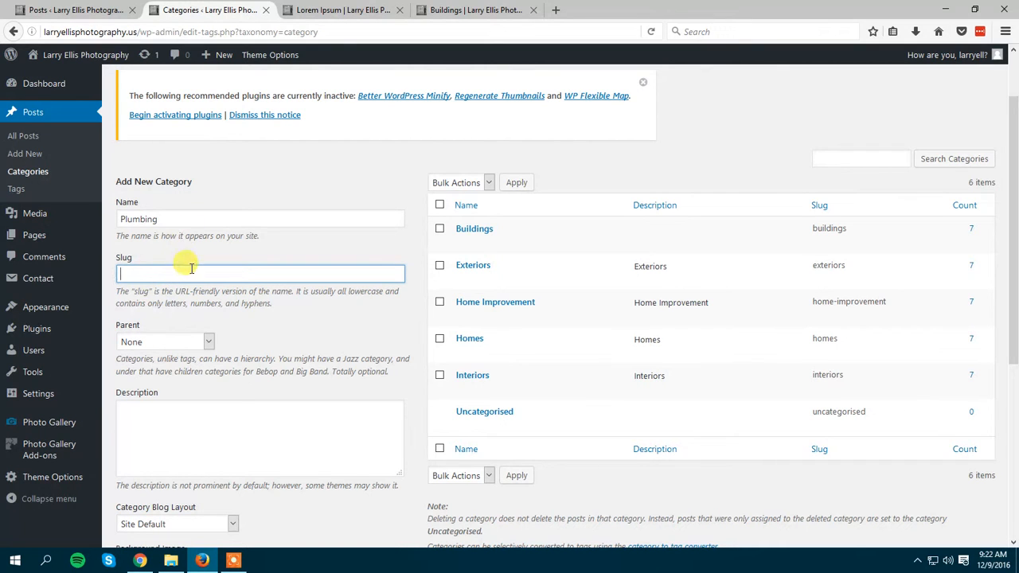
{"action": "left_click", "coordinate": [241, 315]}
{"action": "left_click", "coordinate": [229, 273]}
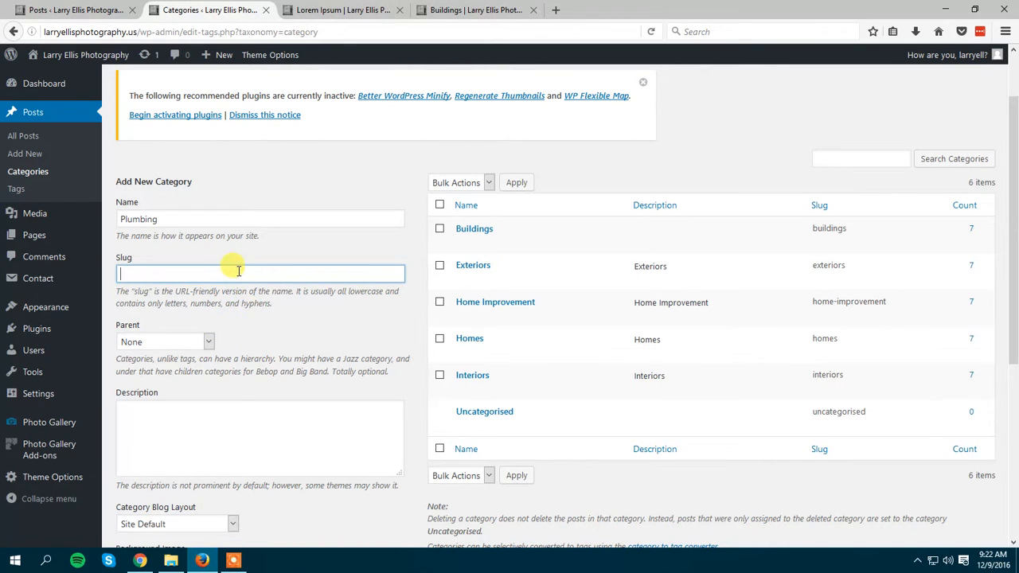
{"action": "left_click", "coordinate": [237, 271]}
{"action": "key", "text": "Tab"}
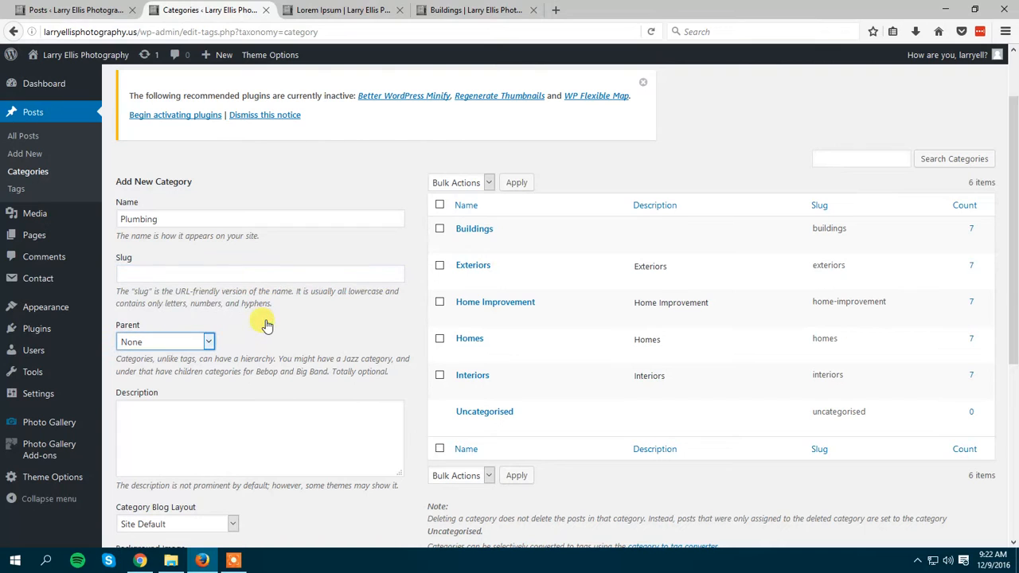
{"action": "double_click", "coordinate": [177, 220]}
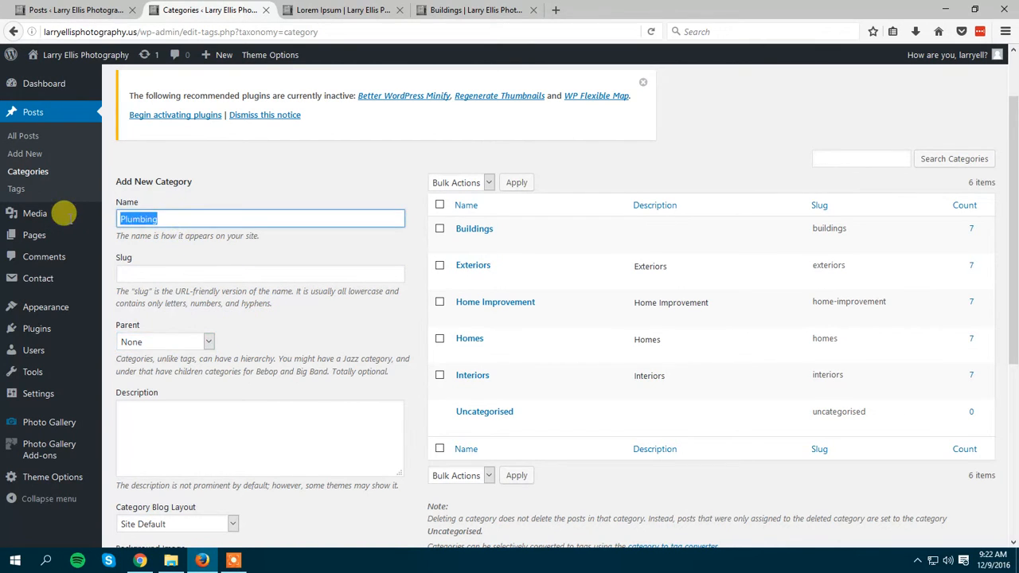
{"action": "left_click", "coordinate": [142, 274]}
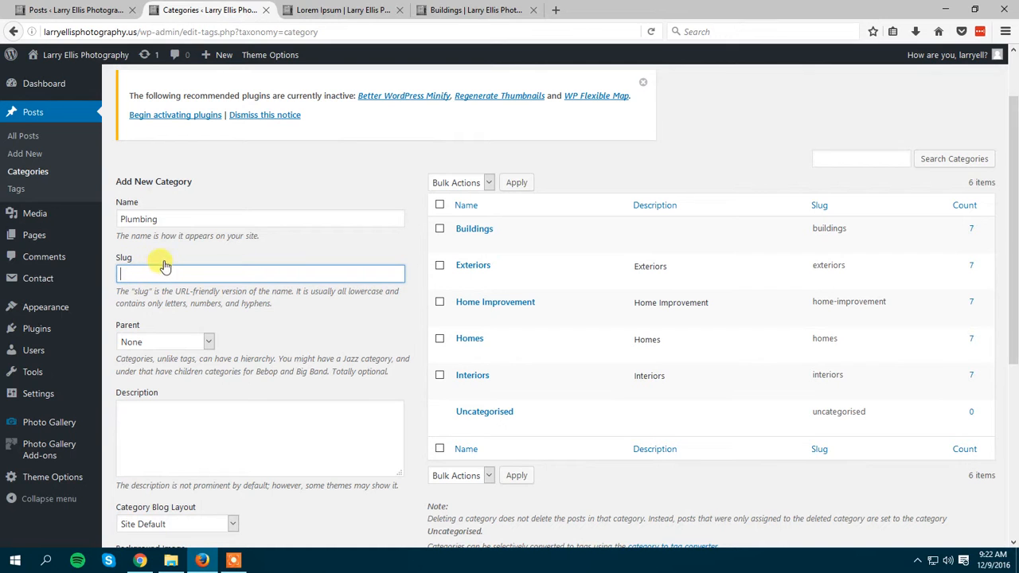
{"action": "left_click", "coordinate": [184, 244]}
Add the Plumbing category with blank slug and description and the Site Default blog layout, after viewing the available layouts.
{"action": "scroll", "coordinate": [183, 244], "scroll_direction": "down", "scroll_amount": 2}
{"action": "left_click", "coordinate": [146, 209]}
{"action": "scroll", "coordinate": [207, 278], "scroll_direction": "down", "scroll_amount": 2}
{"action": "left_click", "coordinate": [213, 310]}
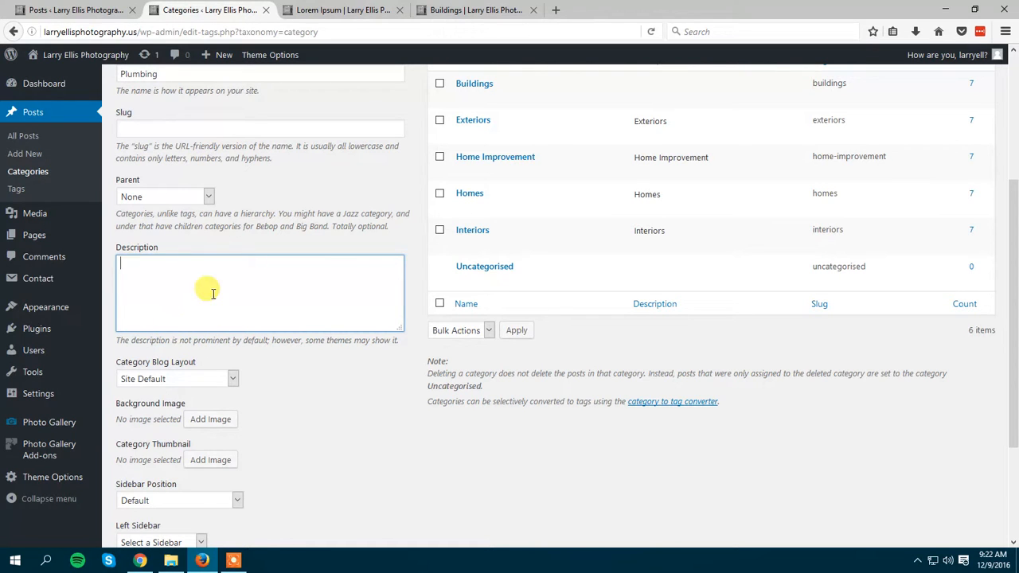
{"action": "scroll", "coordinate": [288, 266], "scroll_direction": "down", "scroll_amount": 2}
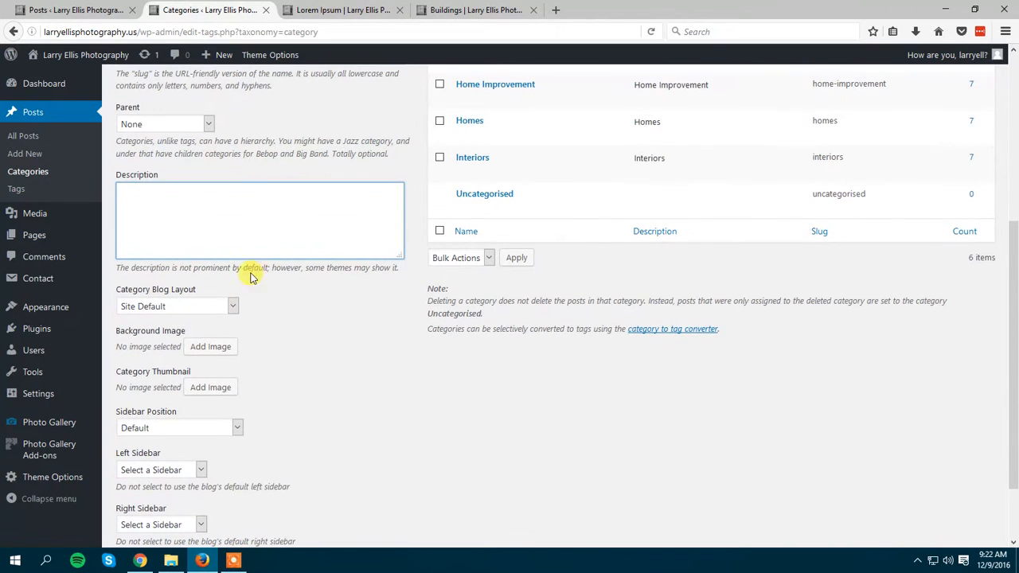
{"action": "left_click", "coordinate": [231, 310]}
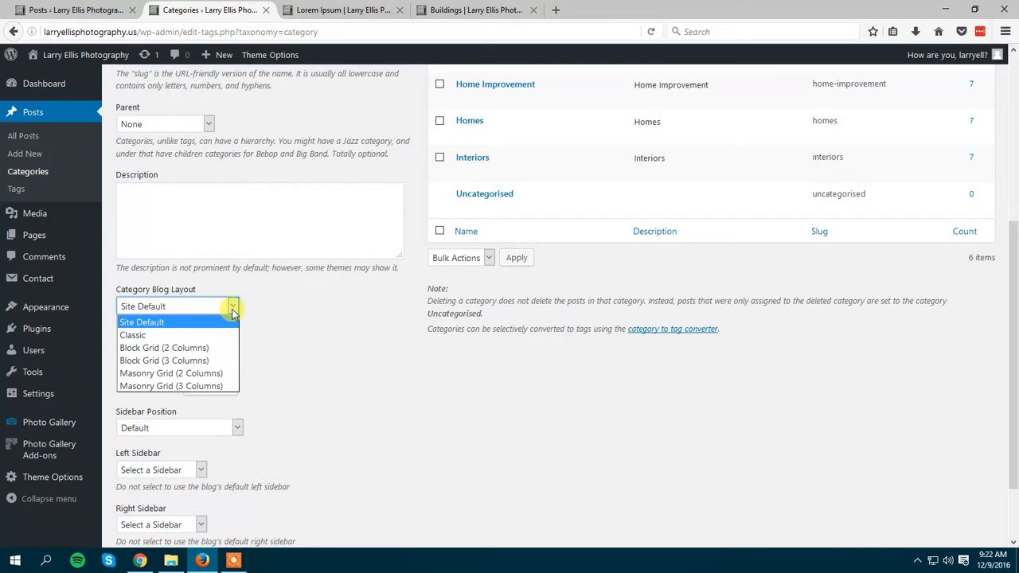
{"action": "left_click", "coordinate": [232, 310]}
{"action": "scroll", "coordinate": [297, 310], "scroll_direction": "down", "scroll_amount": 2}
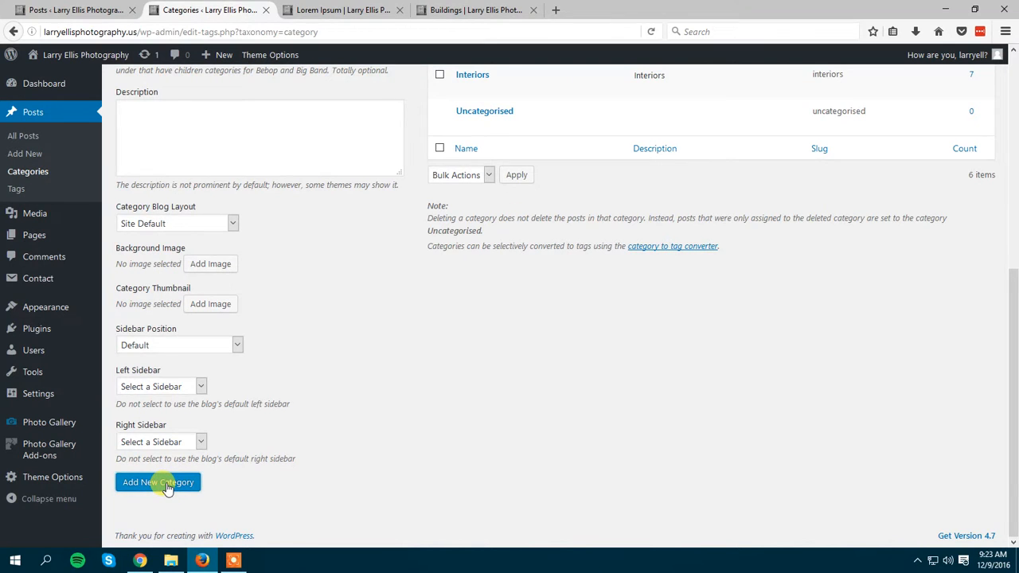
{"action": "left_click", "coordinate": [160, 483]}
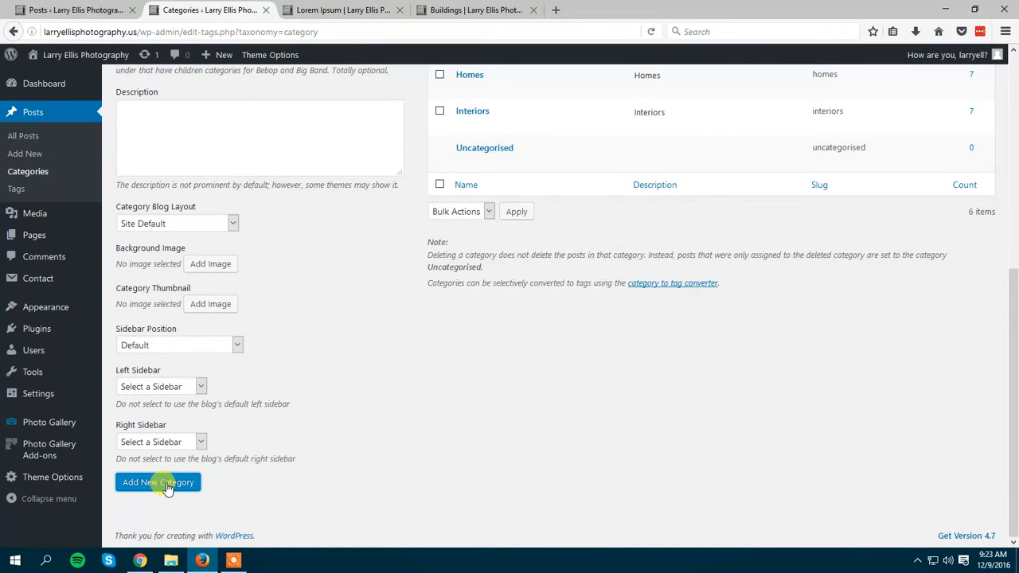
Examine the name and slug of the new Plumbing category in the category list.
{"action": "scroll", "coordinate": [359, 398], "scroll_direction": "up", "scroll_amount": 5}
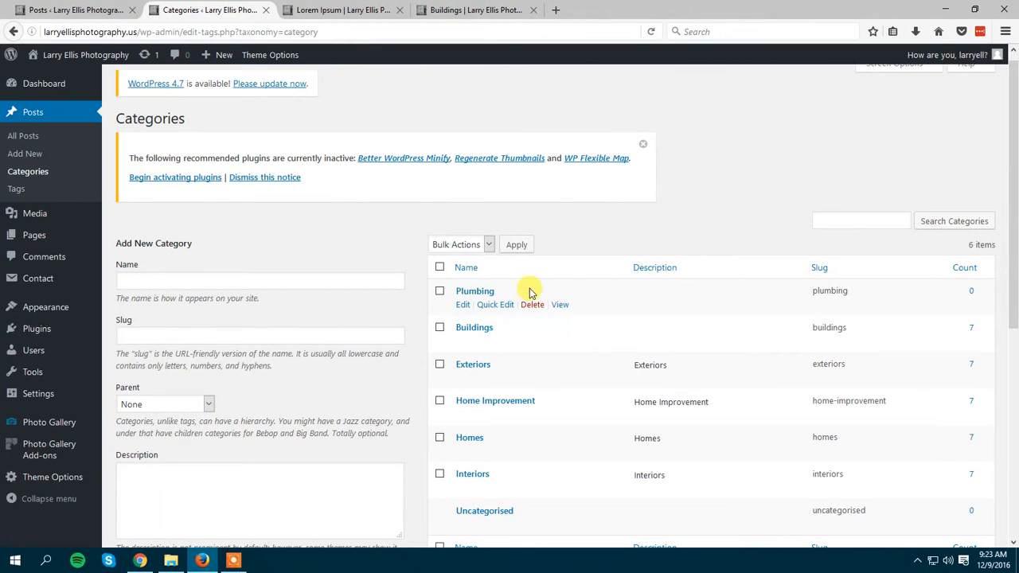
{"action": "left_click_drag", "start_coordinate": [527, 292], "coordinate": [433, 291]}
{"action": "left_click", "coordinate": [786, 227]}
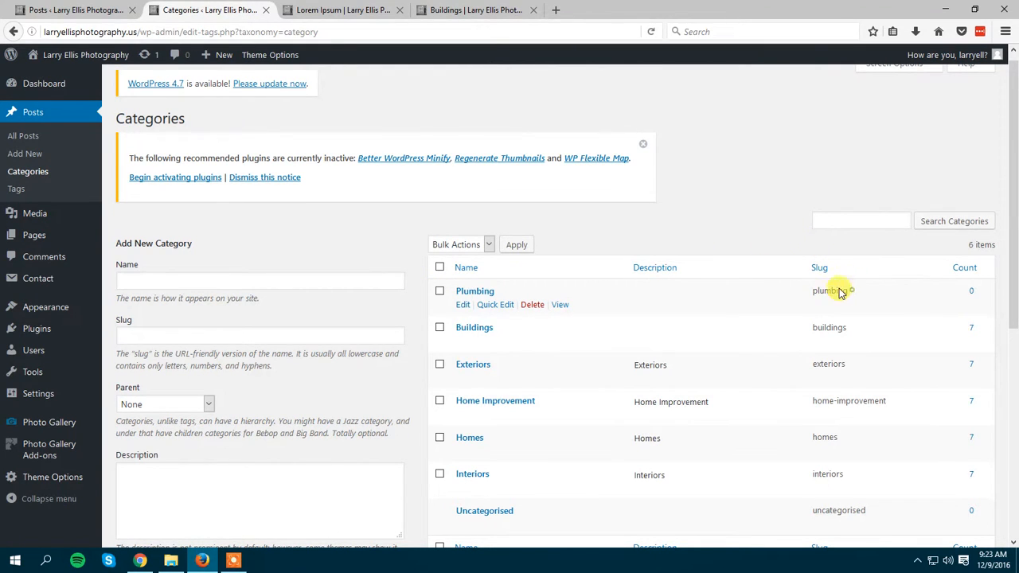
{"action": "left_click_drag", "start_coordinate": [848, 291], "coordinate": [804, 292]}
On the live Buildings page, replace buildings with plumbing in the address and load that category page.
{"action": "left_click", "coordinate": [476, 9]}
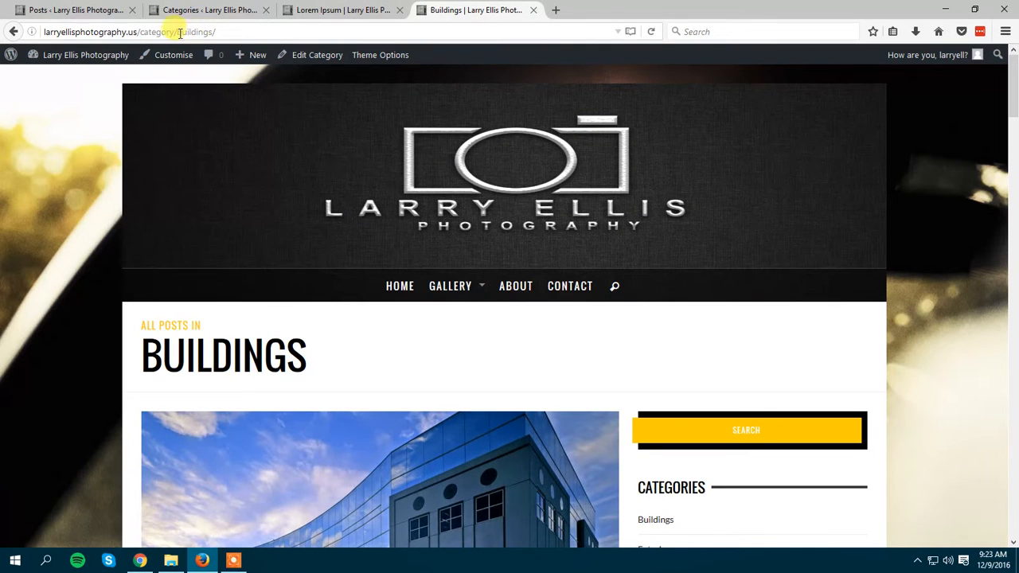
{"action": "left_click_drag", "start_coordinate": [178, 32], "coordinate": [207, 30]}
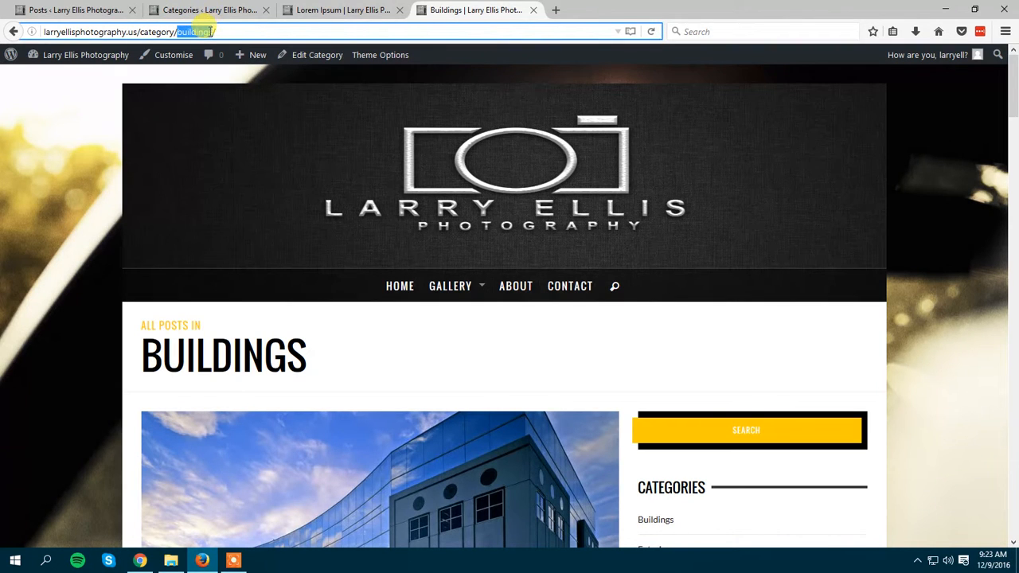
{"action": "type", "text": "plum"}
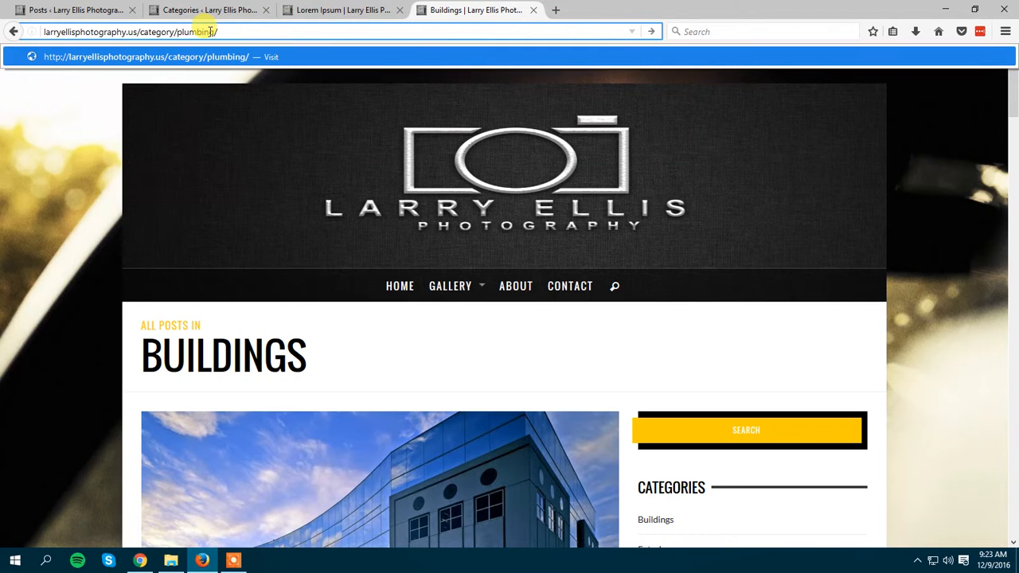
{"action": "key", "text": "Return"}
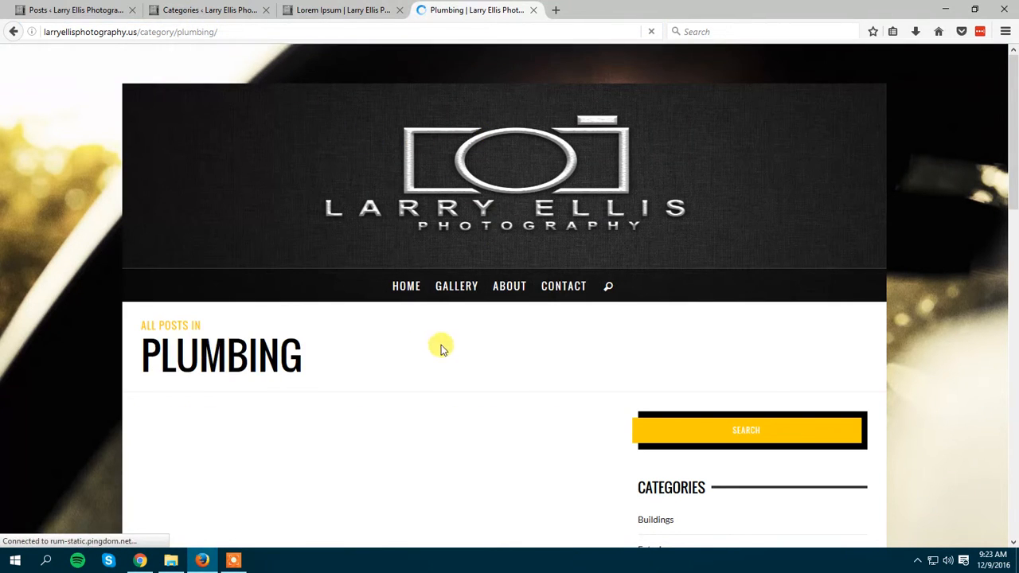
Examine the post area below the Plumbing heading on the live category page.
{"action": "scroll", "coordinate": [571, 320], "scroll_direction": "down", "scroll_amount": 1}
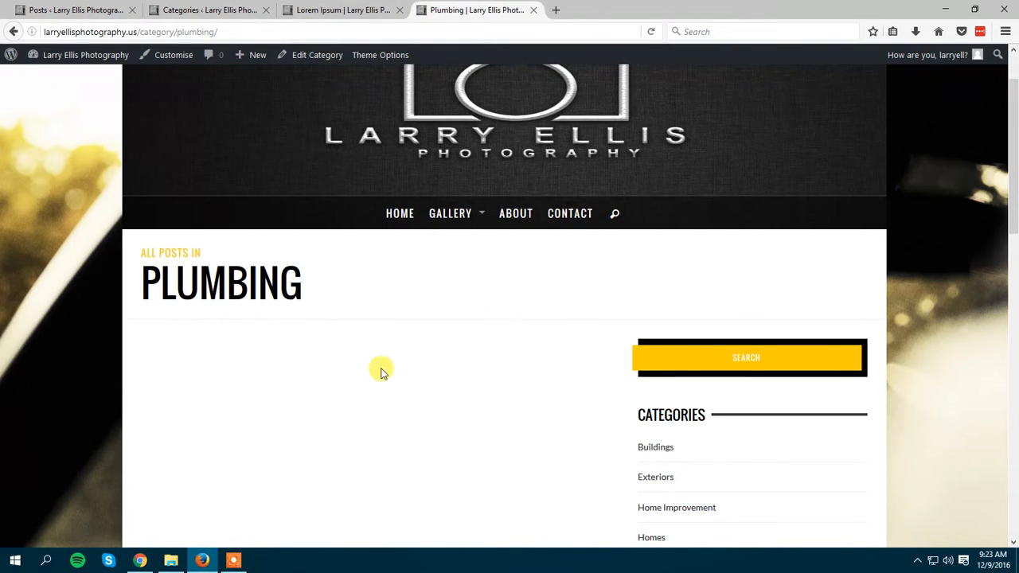
{"action": "scroll", "coordinate": [578, 358], "scroll_direction": "down", "scroll_amount": 3}
{"action": "scroll", "coordinate": [422, 245], "scroll_direction": "up", "scroll_amount": 2}
{"action": "left_click", "coordinate": [160, 281]}
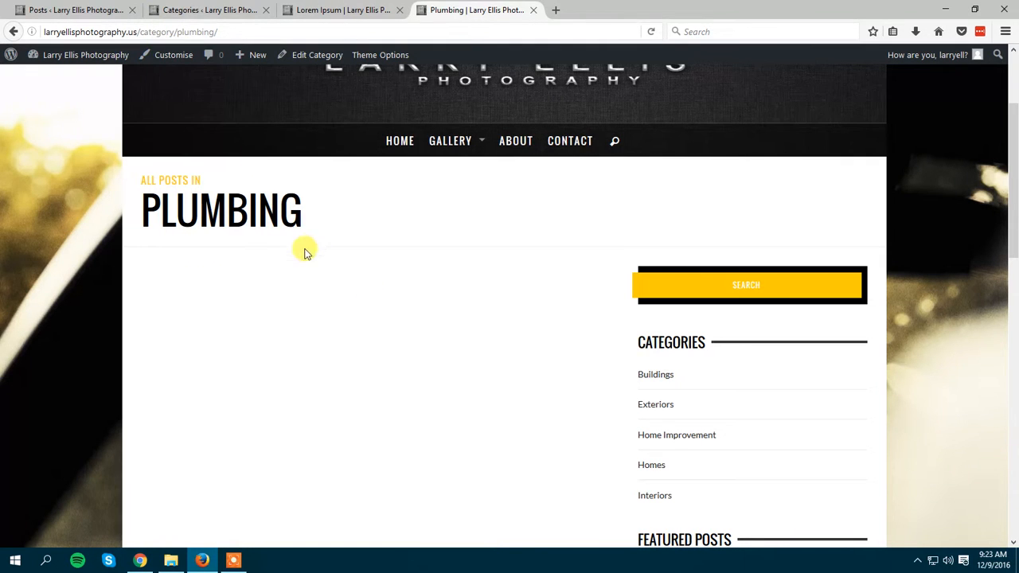
Return to the WordPress admin, open the list of all posts and start a new post.
{"action": "left_click", "coordinate": [175, 10]}
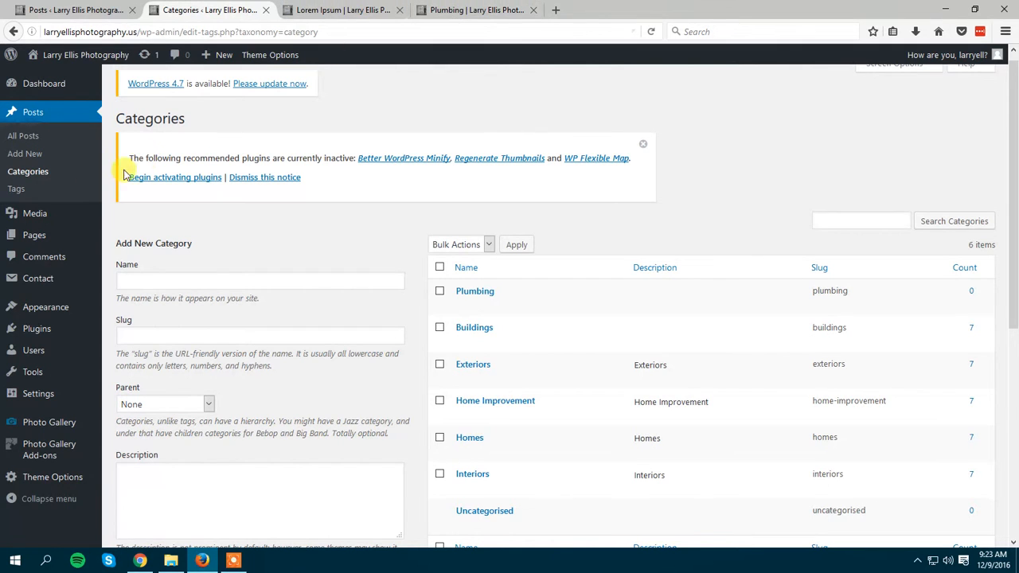
{"action": "left_click", "coordinate": [26, 143]}
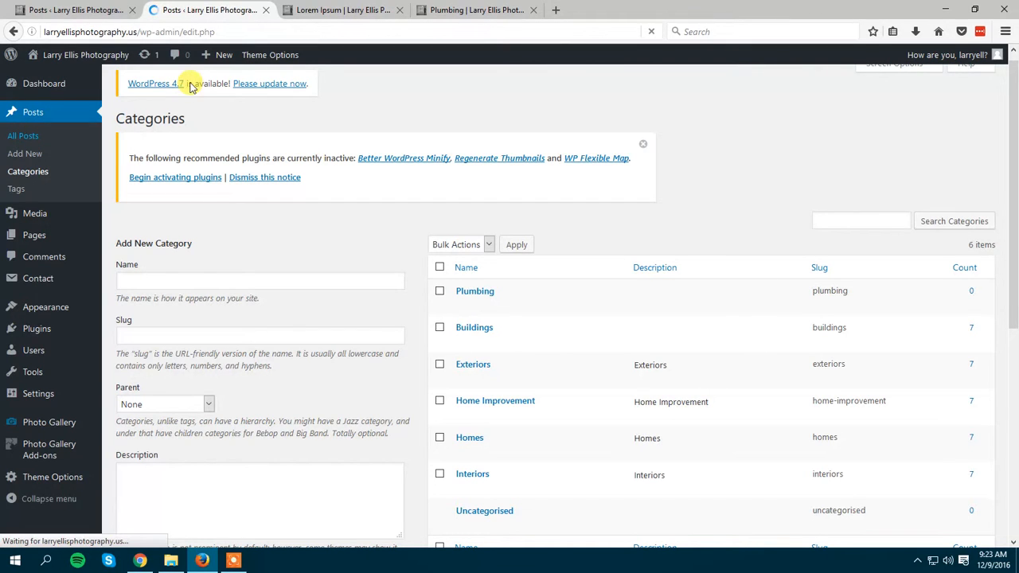
{"action": "left_click", "coordinate": [230, 55]}
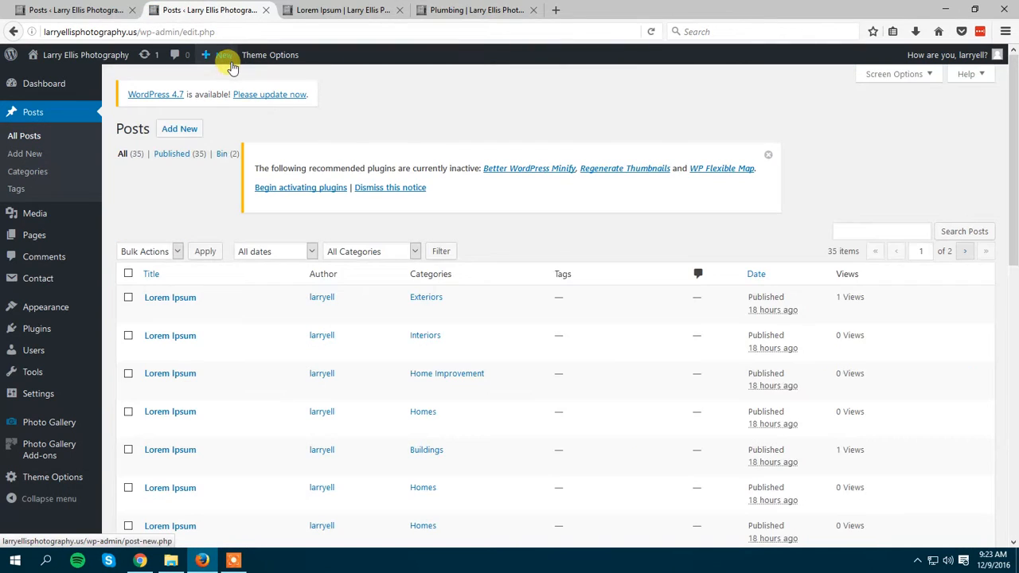
{"action": "left_click", "coordinate": [182, 129]}
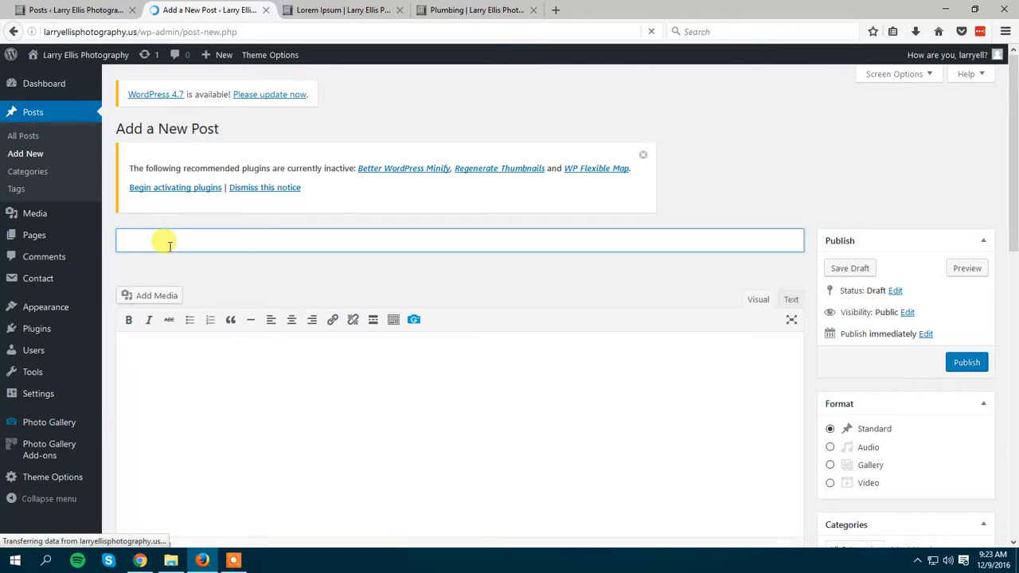
Title the post New Post and enter "This is a new post" as its body text.
{"action": "type", "text": "t"}
{"action": "left_click", "coordinate": [382, 422]}
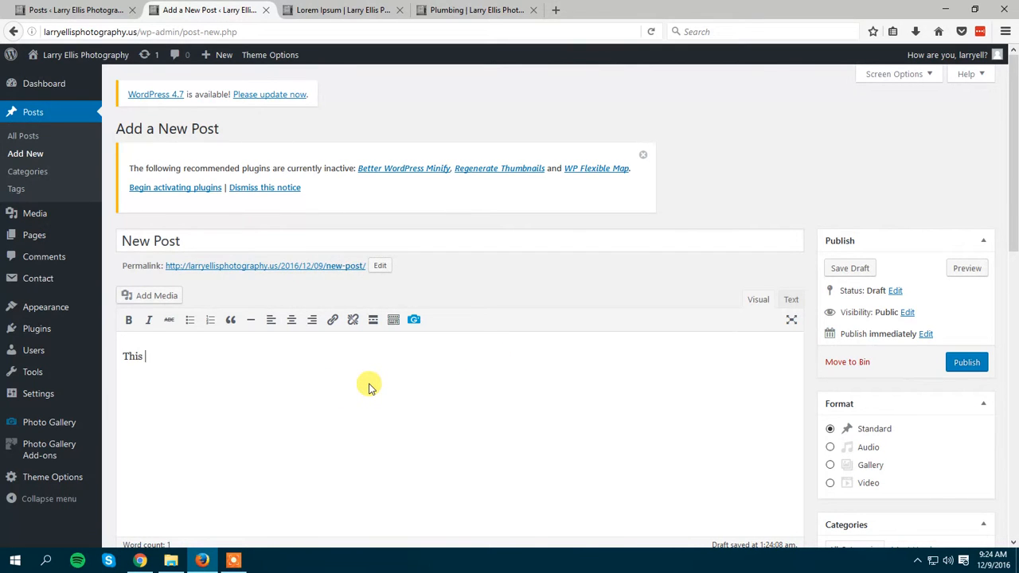
{"action": "type", "text": "This is a new post"}
Assign the new post to the Plumbing category and review the other available categories.
{"action": "scroll", "coordinate": [698, 289], "scroll_direction": "down", "scroll_amount": 3}
{"action": "scroll", "coordinate": [850, 249], "scroll_direction": "down", "scroll_amount": 1}
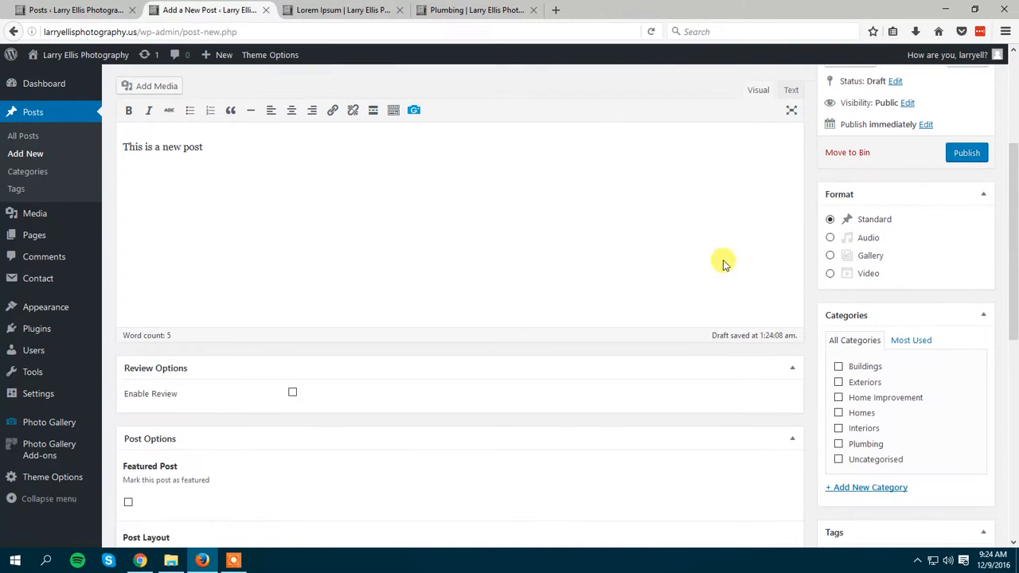
{"action": "left_click", "coordinate": [180, 141]}
{"action": "left_click_drag", "start_coordinate": [1016, 197], "coordinate": [1015, 237]}
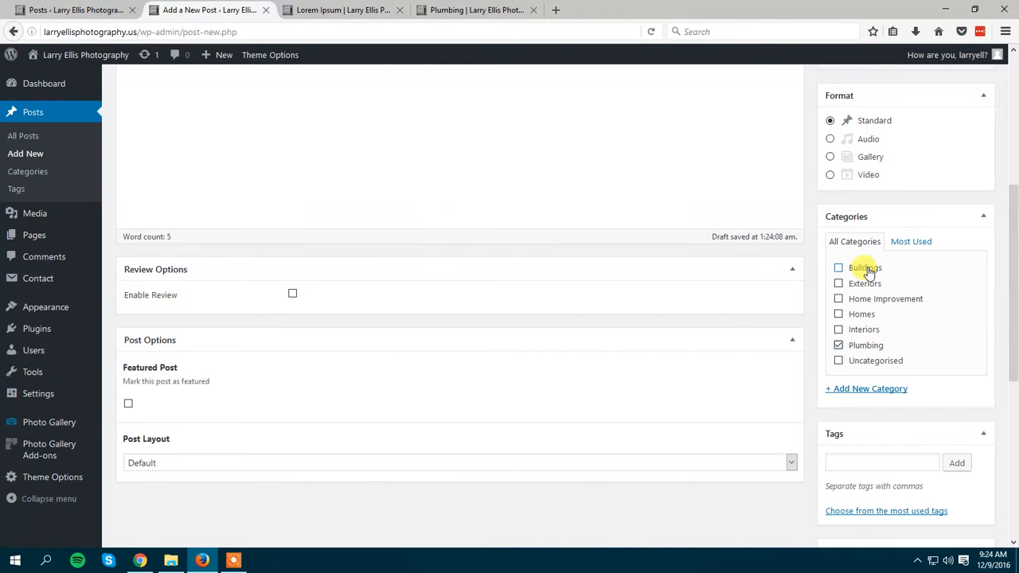
{"action": "mouse_move", "coordinate": [1012, 224]}
{"action": "left_mouse_down"}
{"action": "mouse_move", "coordinate": [1012, 143]}
{"action": "mouse_move", "coordinate": [1015, 238]}
{"action": "left_mouse_up"}
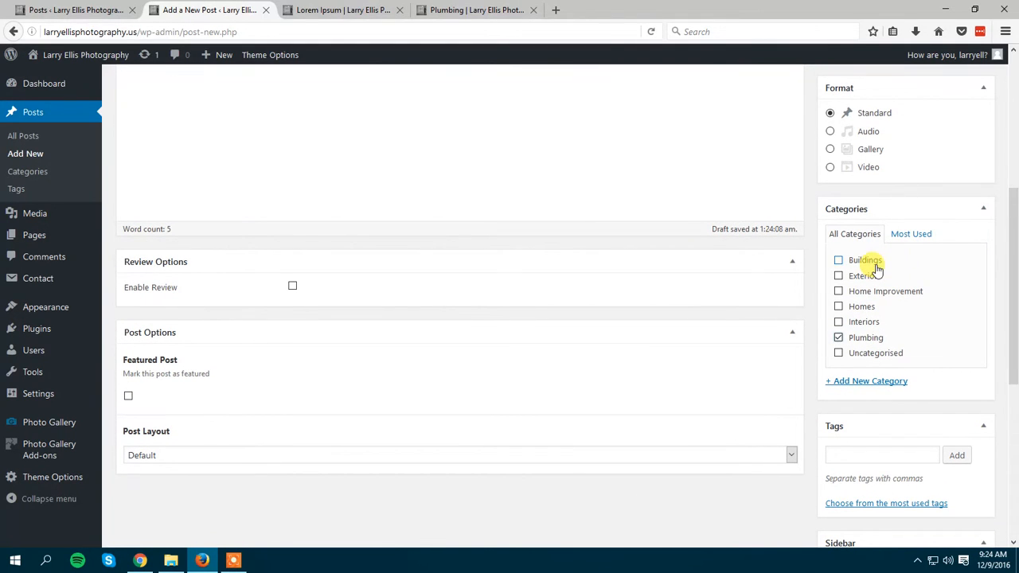